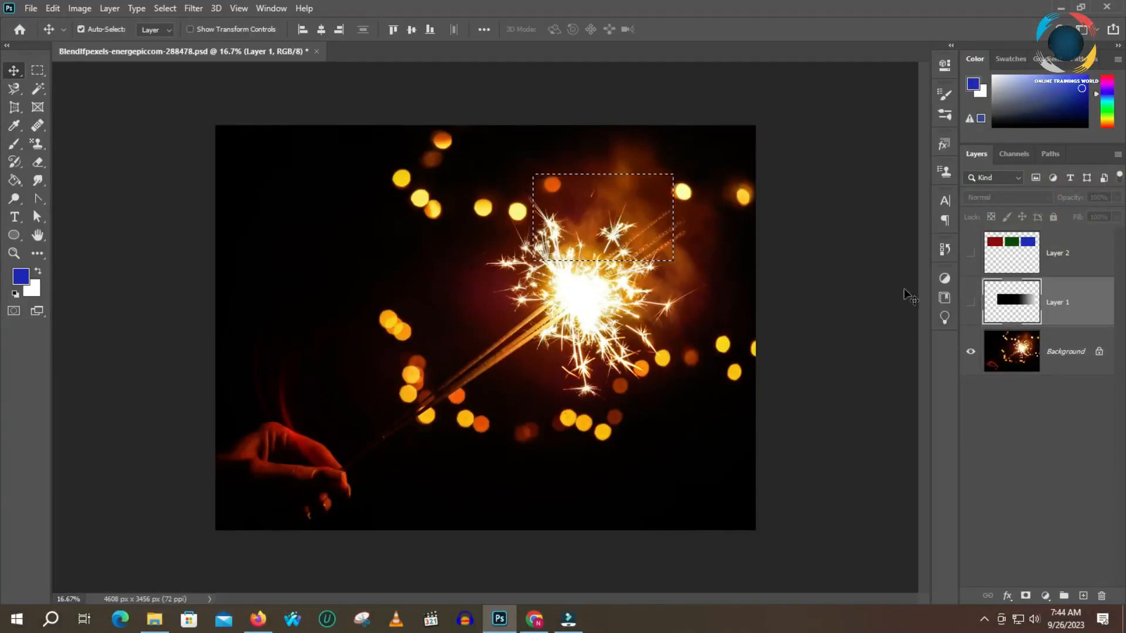
# - Convert the locked Background layer into a regular layer named Layer 0
pyautogui.click(1050, 352)
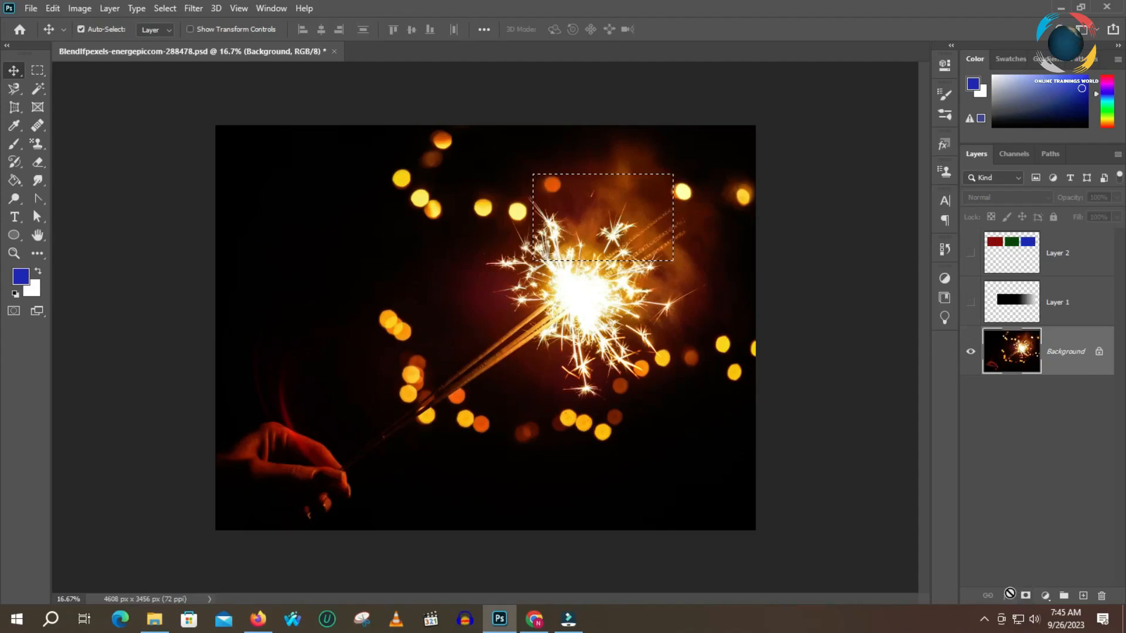
pyautogui.click(943, 144)
pyautogui.click(943, 144)
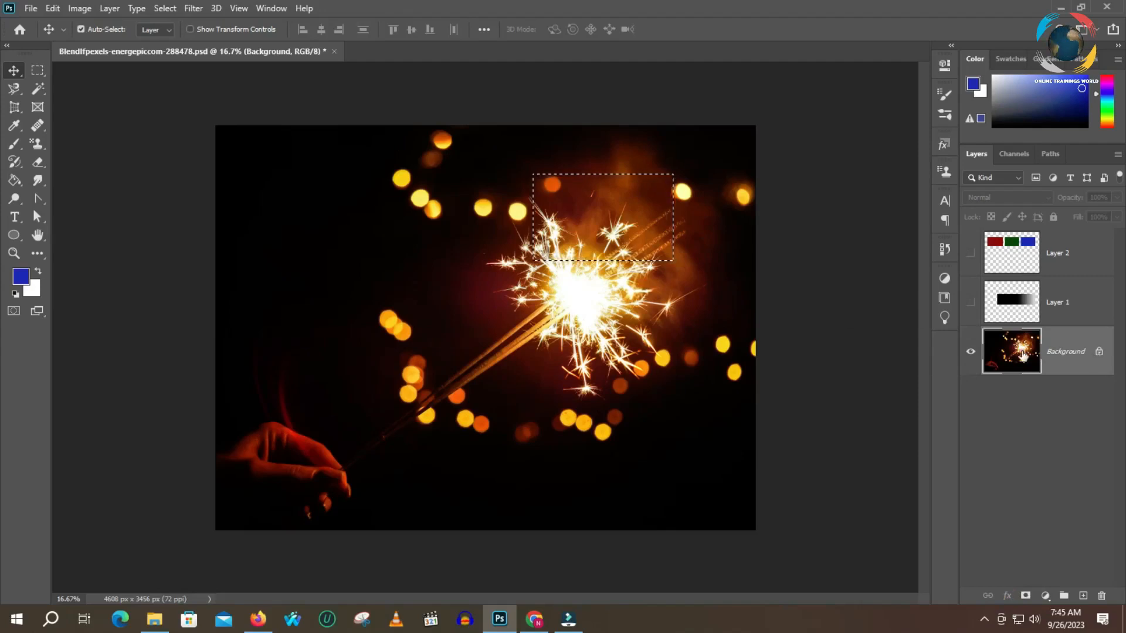
pyautogui.doubleClick(1023, 355)
pyautogui.click(671, 185)
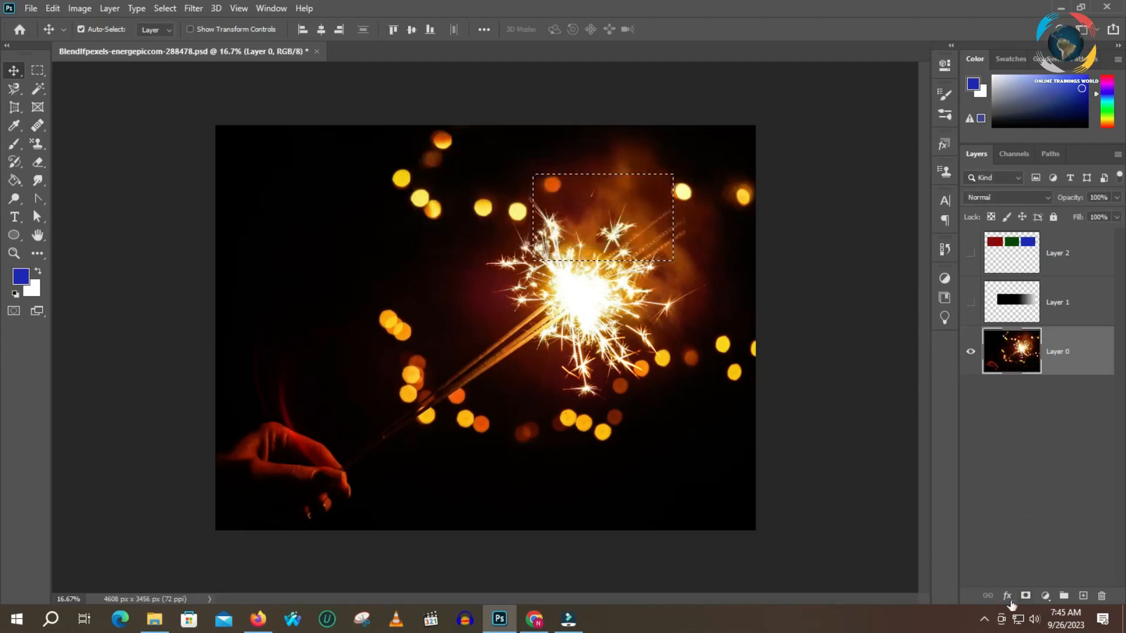
# - Open the Blending Options of Layer 0 to examine the Blend If settings, and close them without changes
pyautogui.click(1008, 596)
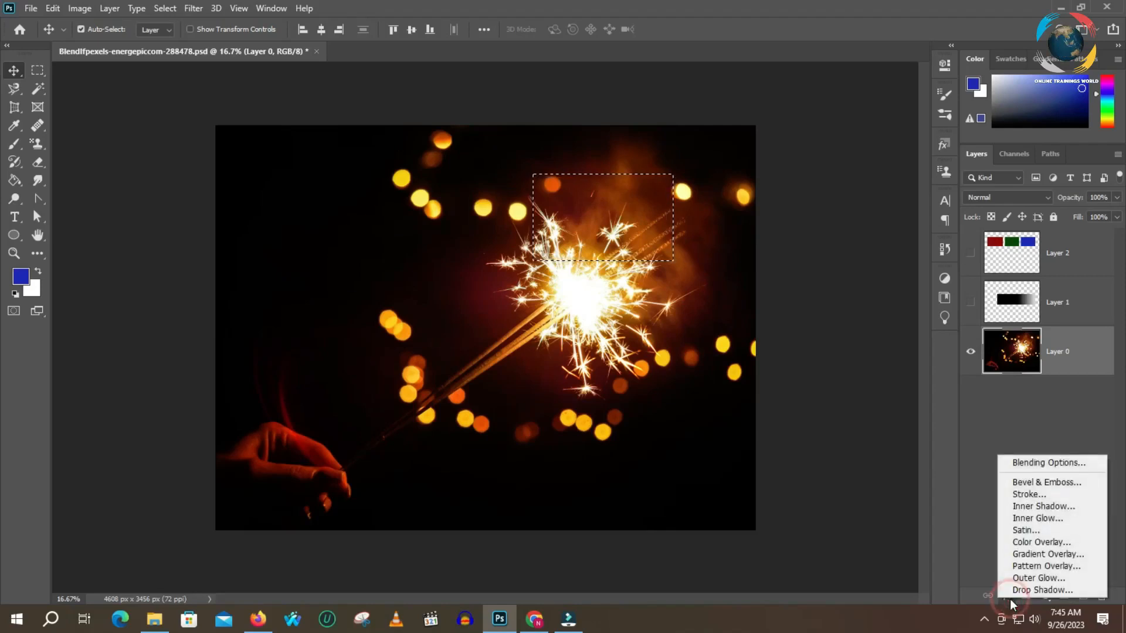
pyautogui.click(1064, 467)
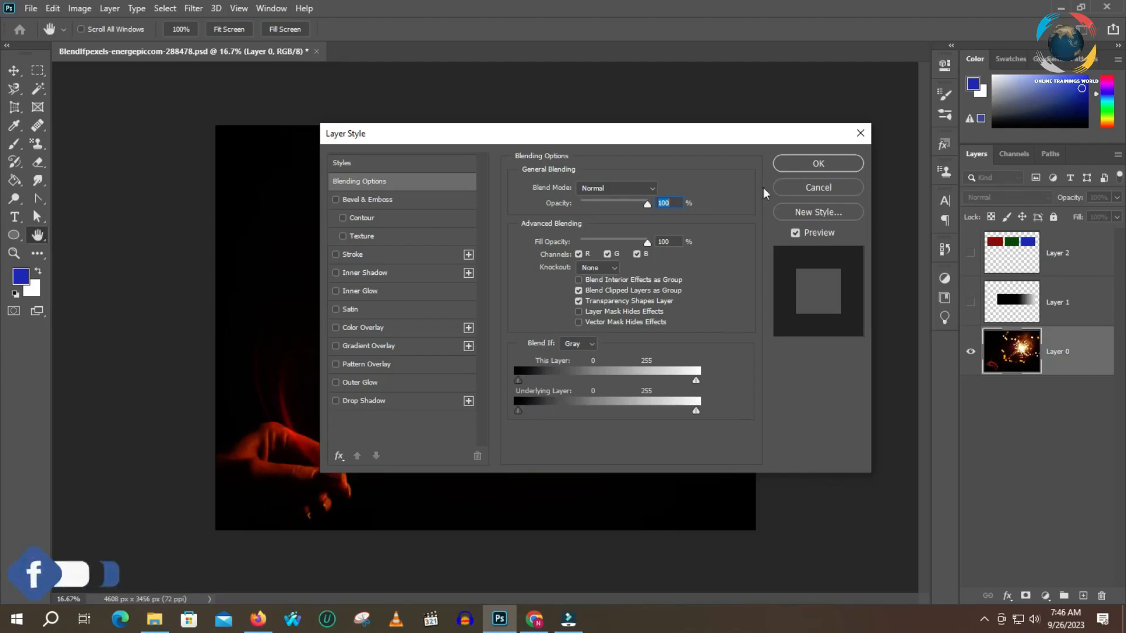
pyautogui.moveTo(772, 139); pyautogui.dragTo(641, 141)
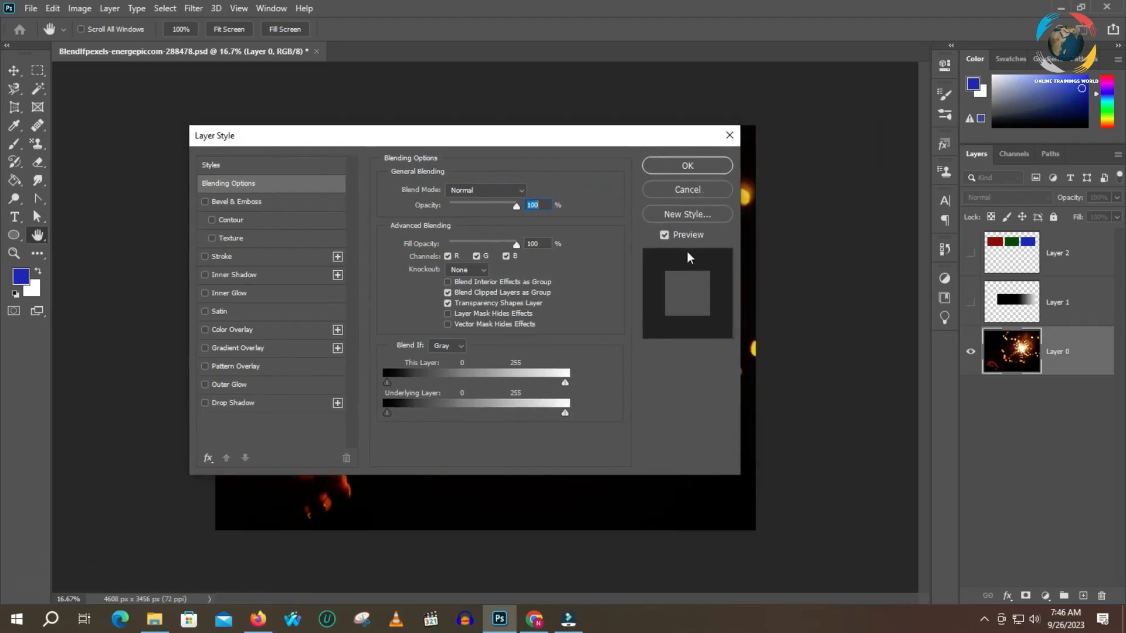
pyautogui.press('alt')
pyautogui.press('alt')
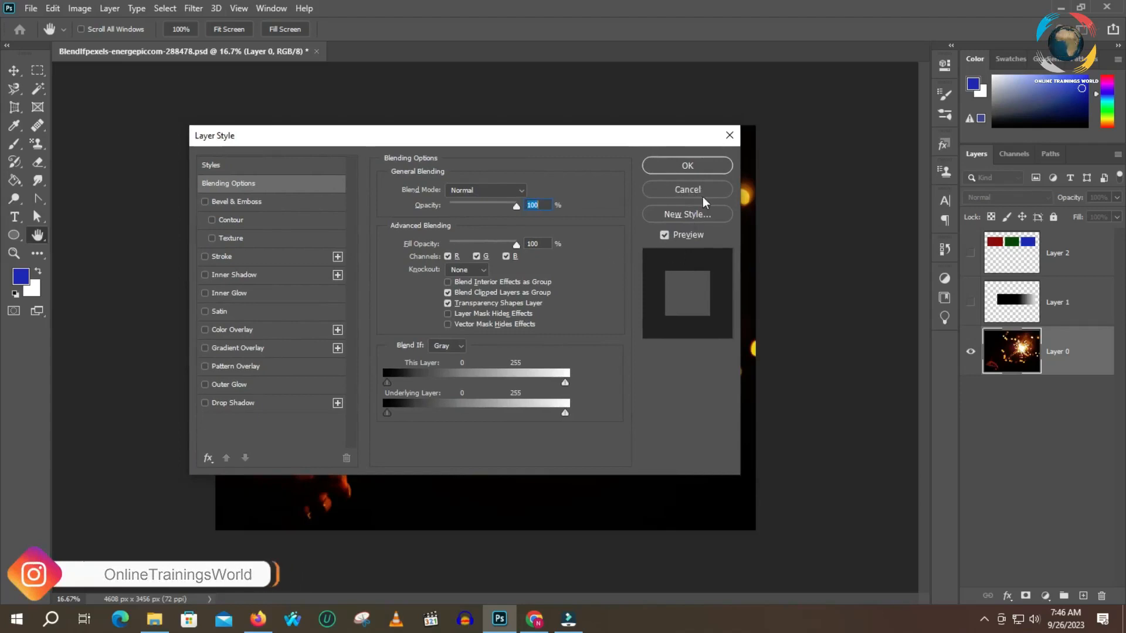
pyautogui.keyDown('alt'); pyautogui.click(693, 198); pyautogui.keyUp('alt')
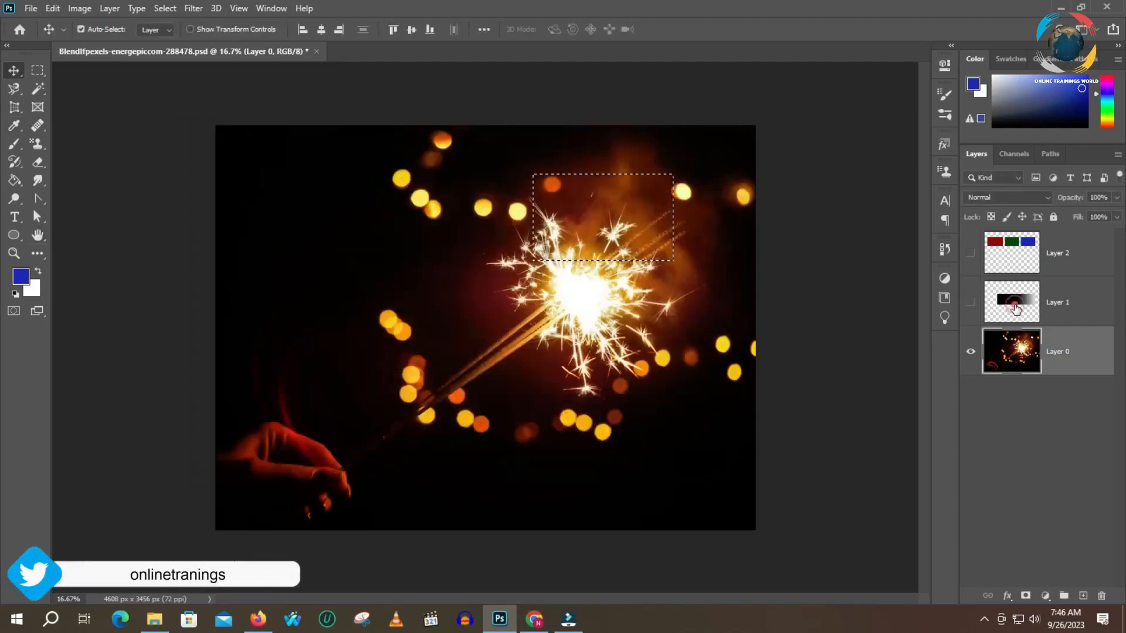
# - Show Layer 1 and move its black-to-white gradient bar slightly to the left
pyautogui.click(1020, 309)
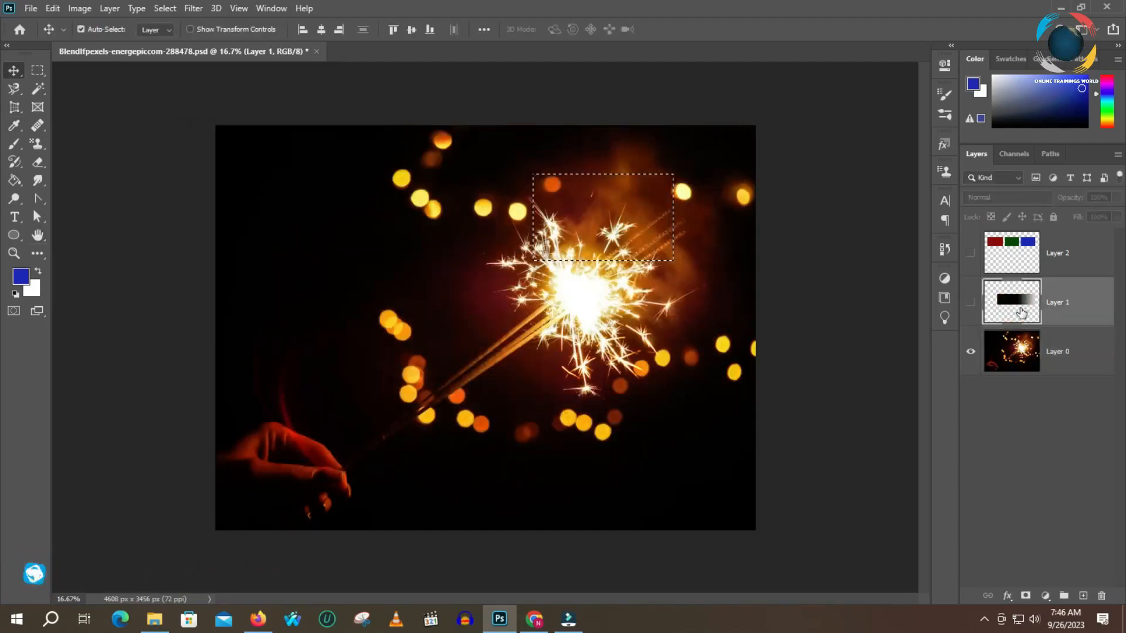
pyautogui.click(970, 302)
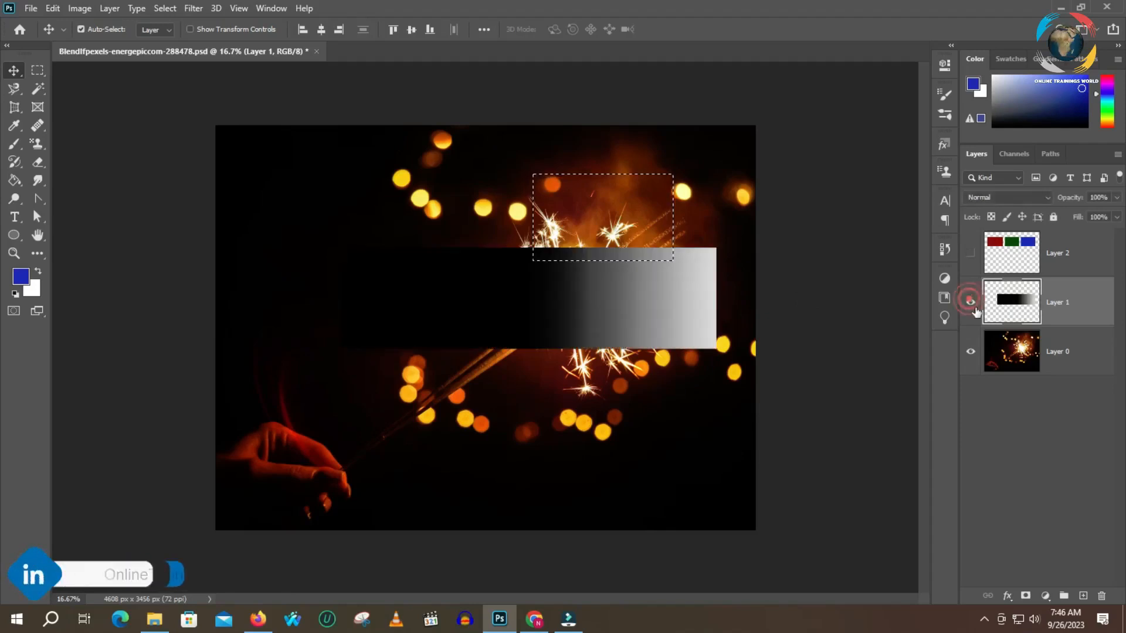
pyautogui.moveTo(544, 301); pyautogui.dragTo(538, 303)
# - Deselect and reselect the rectangular selection, and reset the foreground and background colors to the defaults
pyautogui.hotkey('ctrl', 'd')
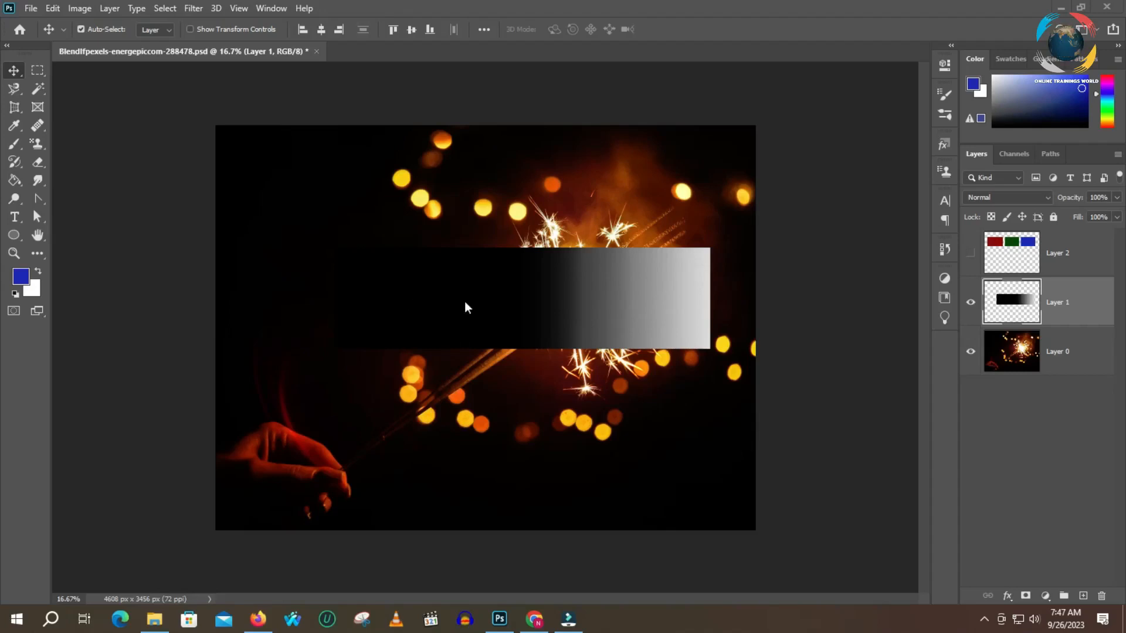
pyautogui.hotkey('ctrl', 'shift', 'd')
pyautogui.press('d')
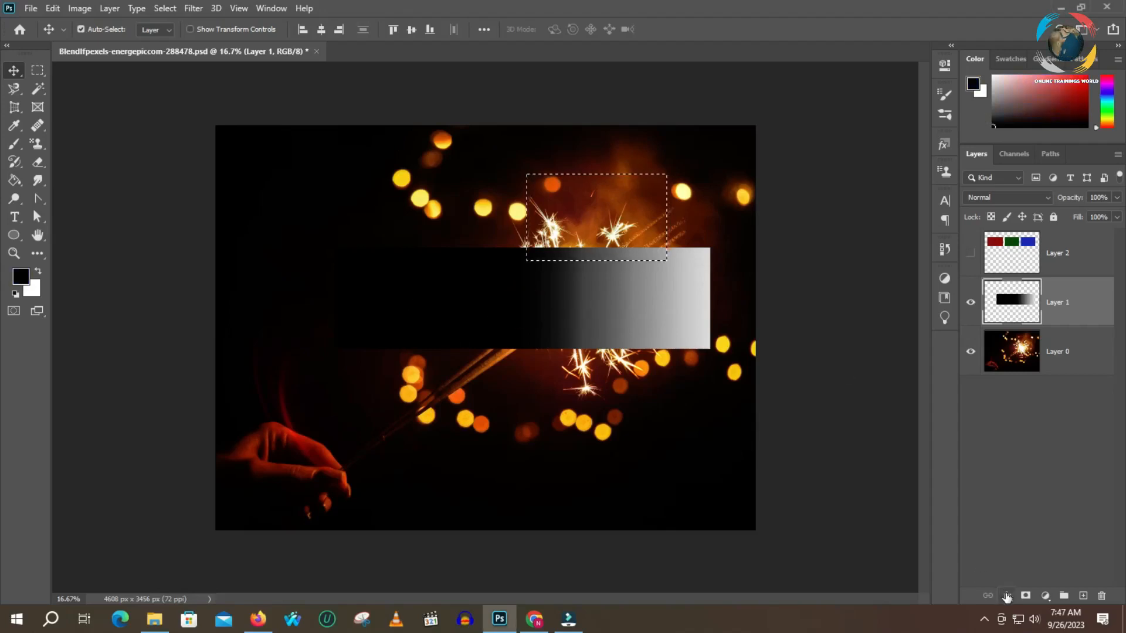
pyautogui.click(1006, 596)
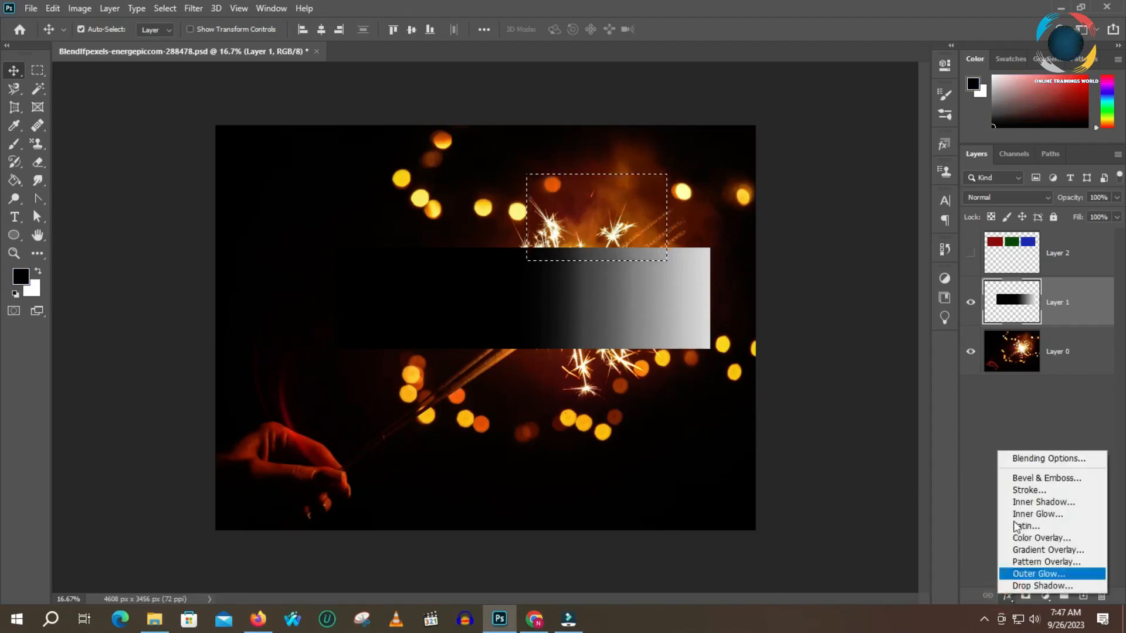
pyautogui.click(1023, 458)
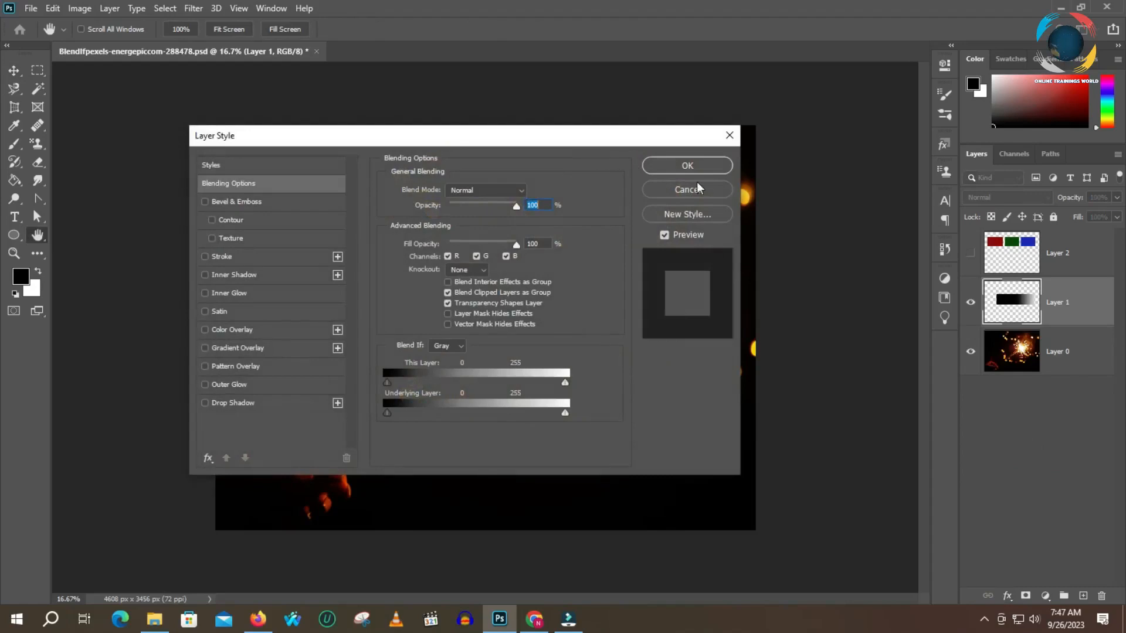
pyautogui.moveTo(467, 143); pyautogui.dragTo(301, 93)
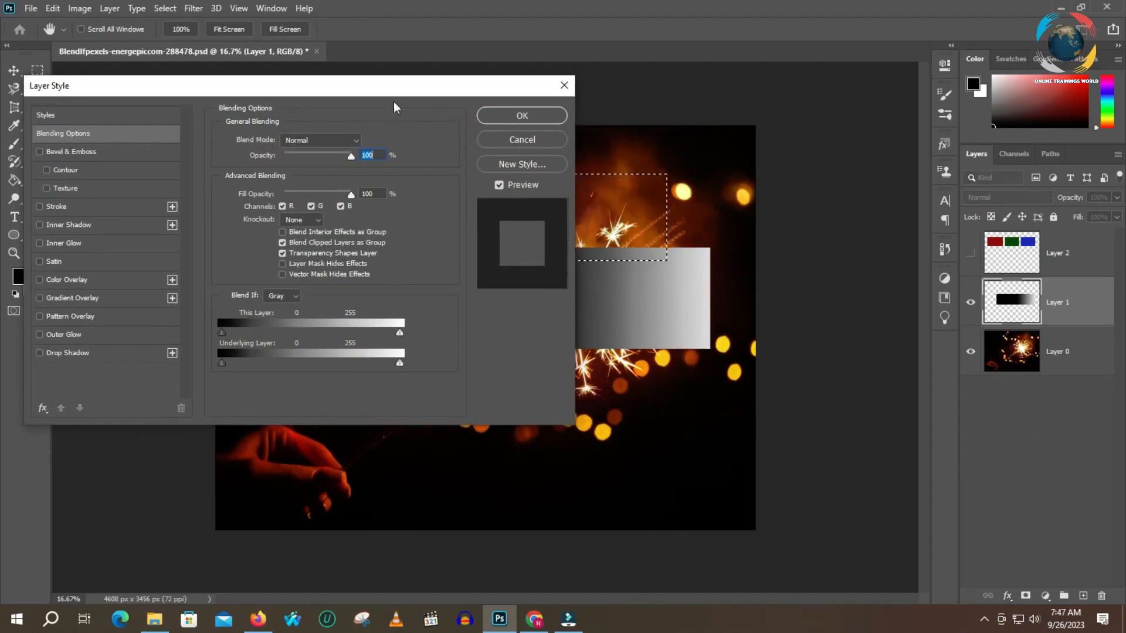
pyautogui.moveTo(365, 85); pyautogui.dragTo(957, 265)
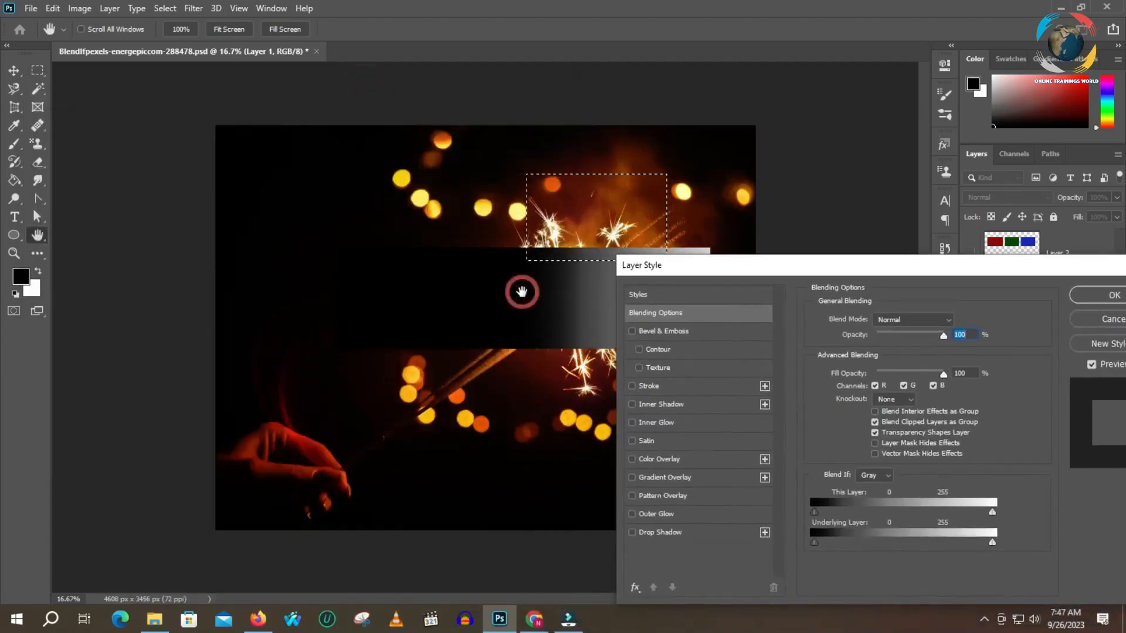
pyautogui.moveTo(672, 269); pyautogui.dragTo(134, 114)
pyautogui.press('Return')
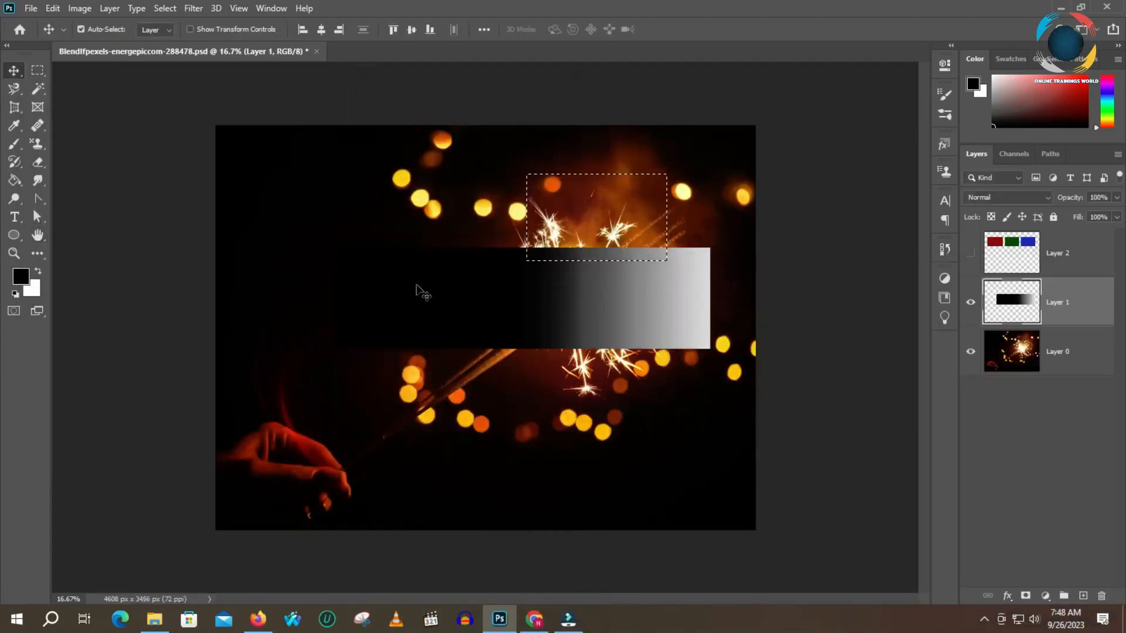
# - Set the white limit of This Layer to 211 in Layer 1's Gray Blend If options and apply it
pyautogui.click(1007, 596)
pyautogui.click(1060, 452)
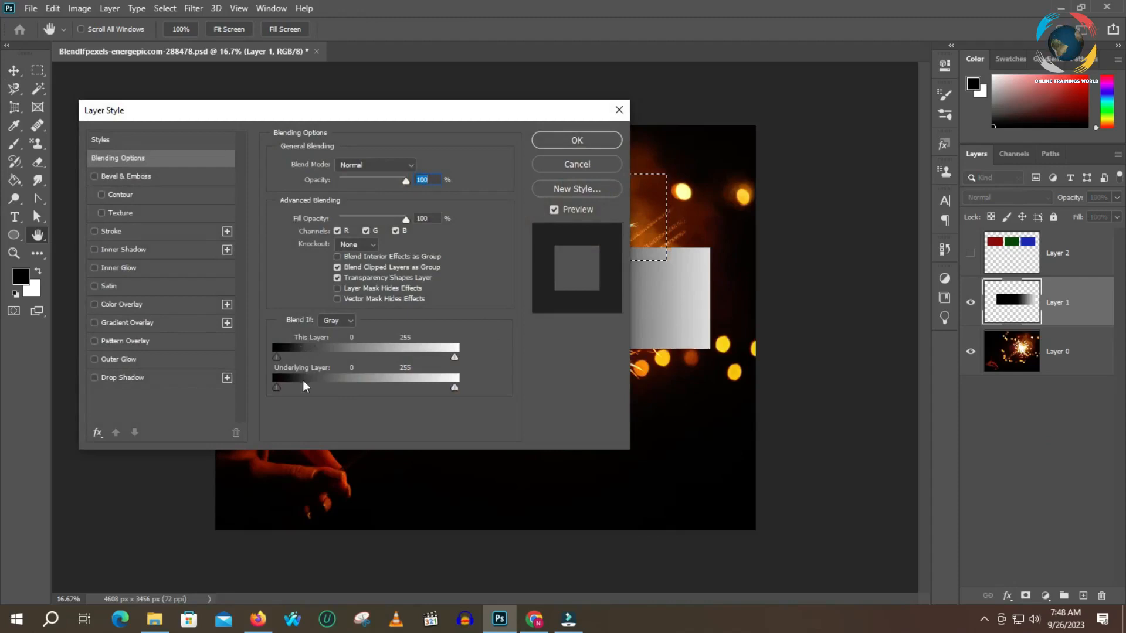
pyautogui.moveTo(431, 111); pyautogui.dragTo(177, 90)
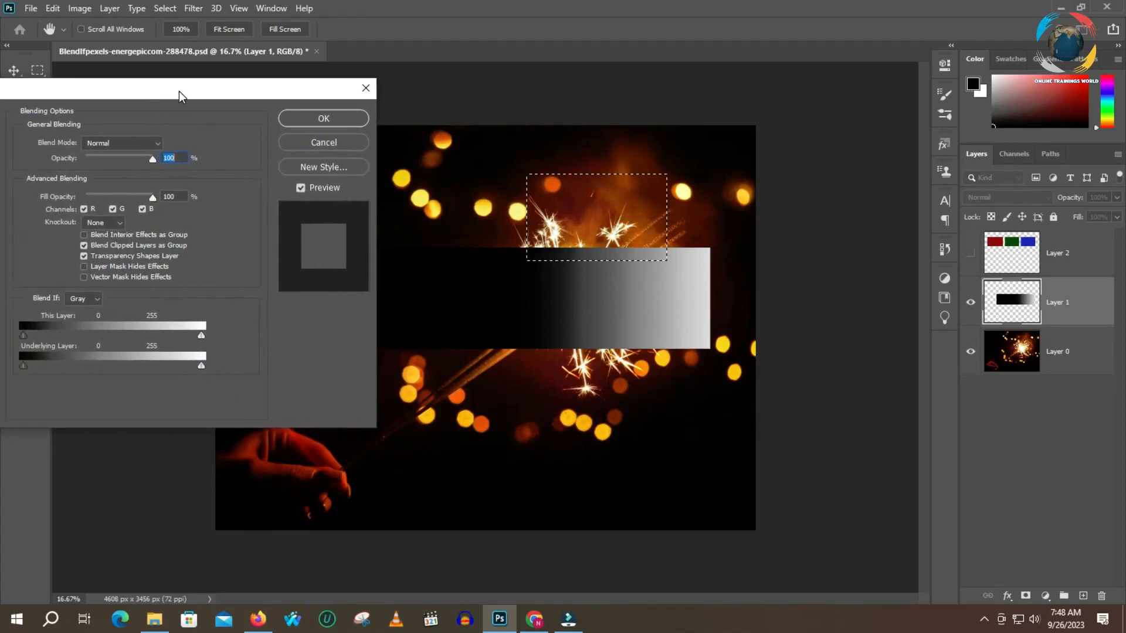
pyautogui.click(201, 335)
pyautogui.moveTo(201, 336); pyautogui.dragTo(170, 336)
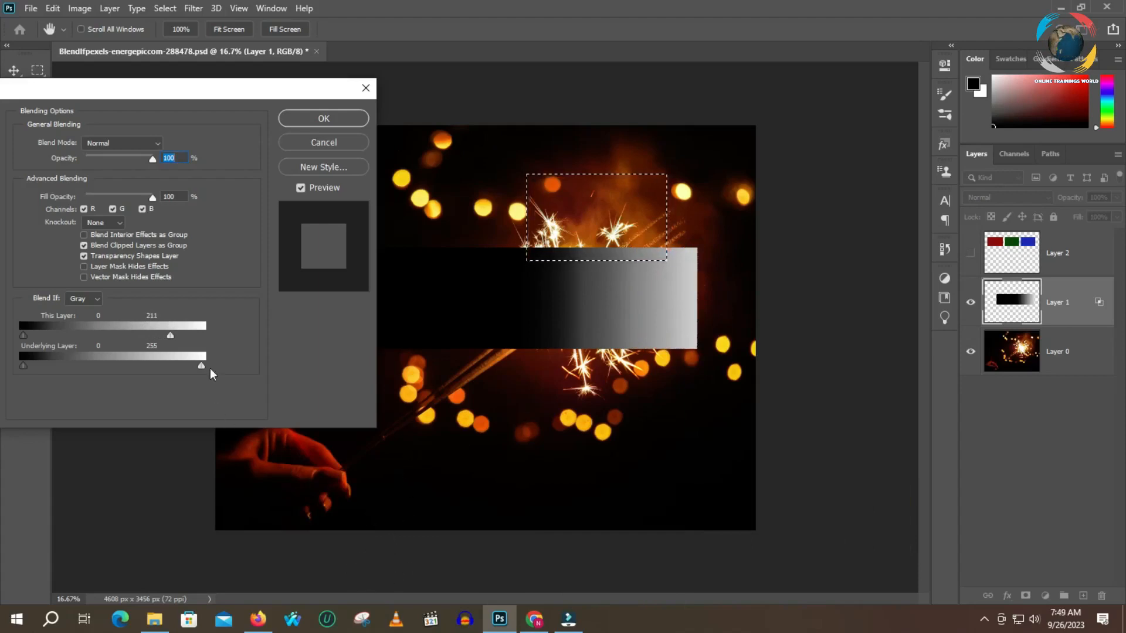
pyautogui.click(339, 121)
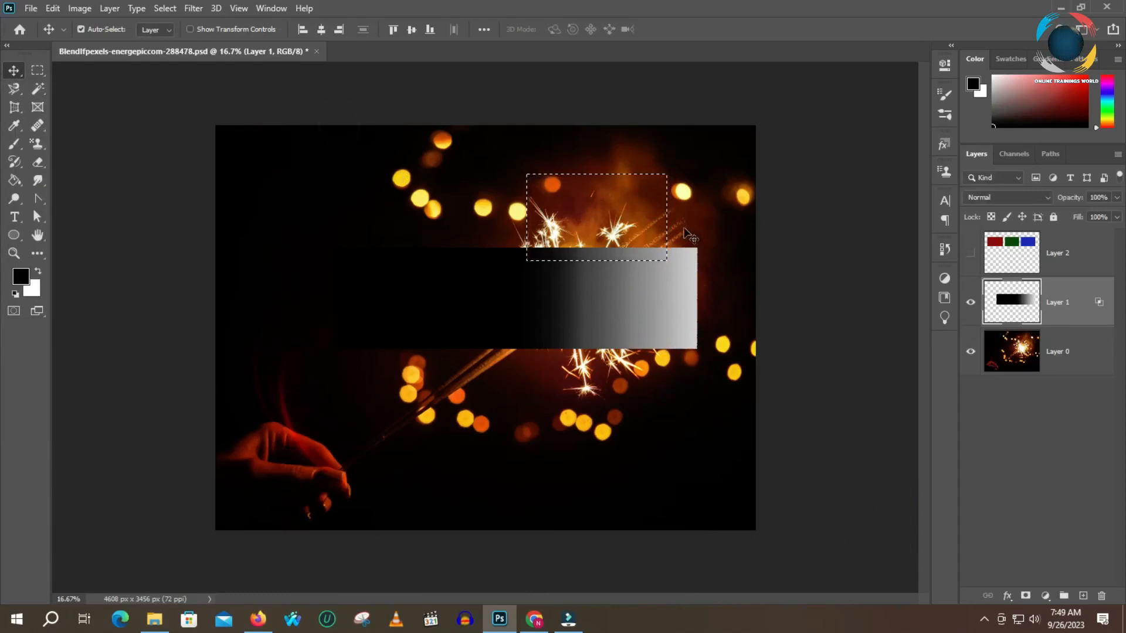
# - Examine the gradient bar's bright edge at 300% magnification, and return to the 16.67% view
pyautogui.press('z')
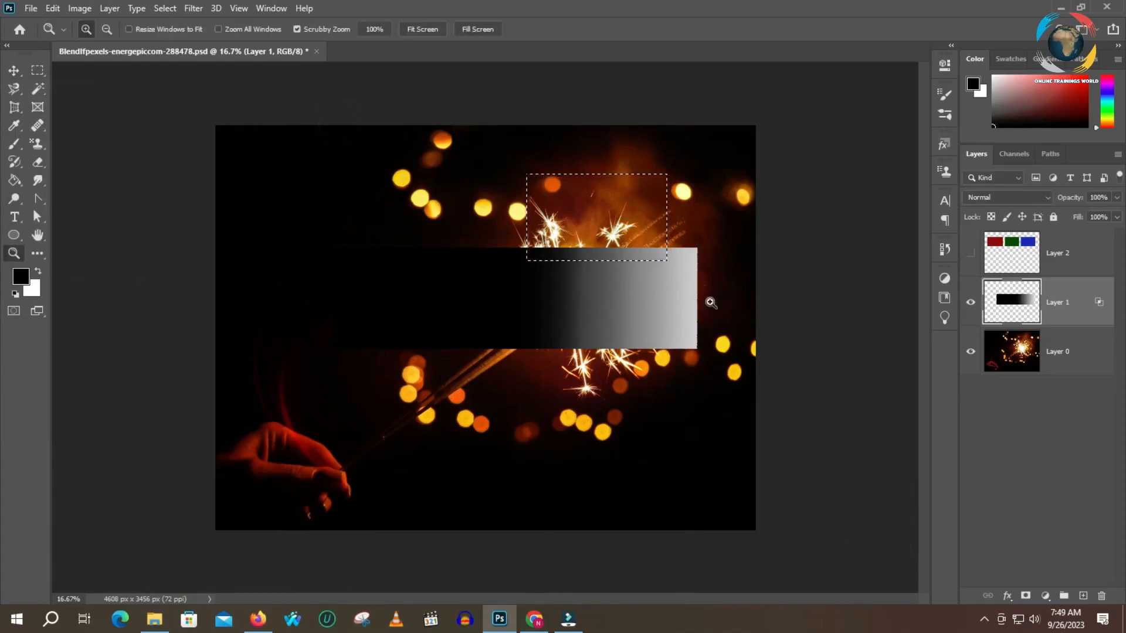
pyautogui.click(700, 289)
pyautogui.click(823, 288)
pyautogui.click(861, 293)
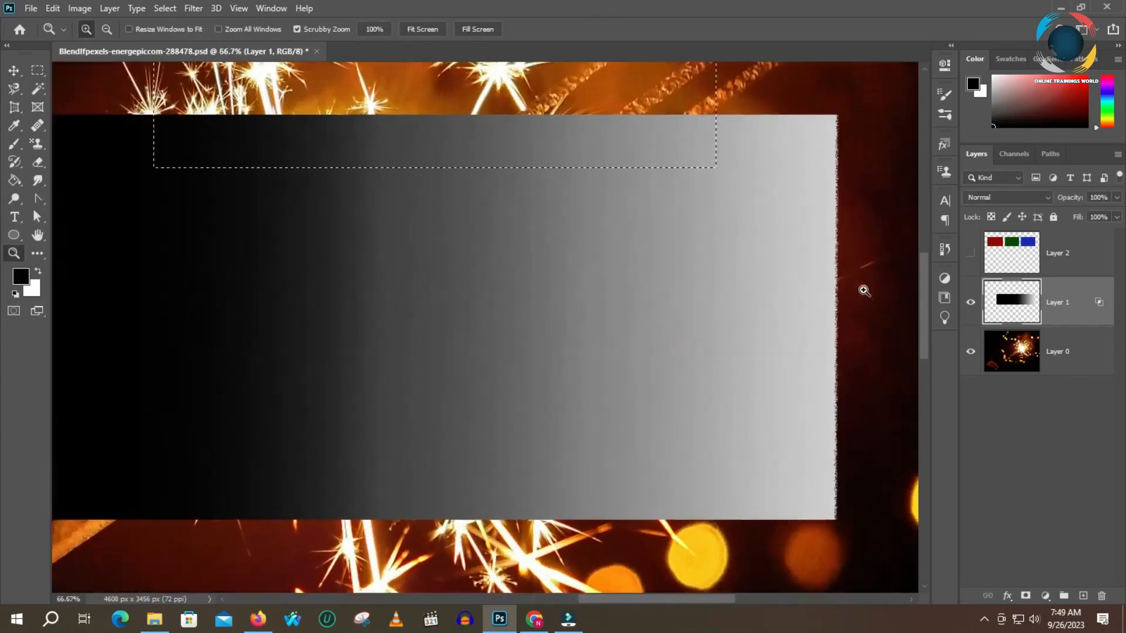
pyautogui.click(860, 289)
pyautogui.click(860, 289)
pyautogui.click(859, 289)
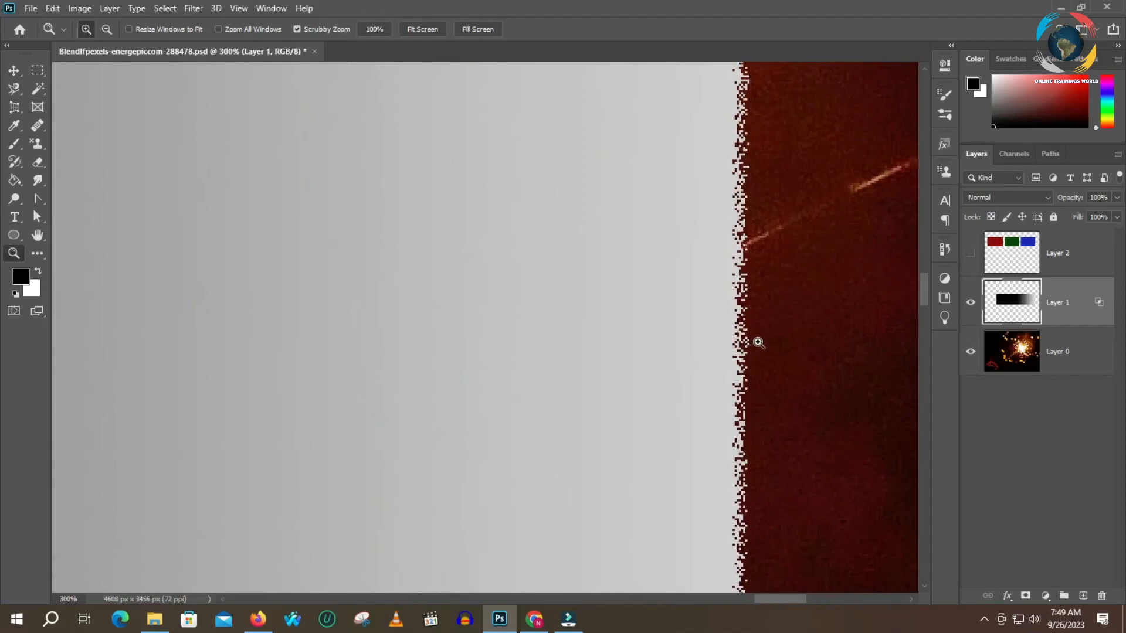
pyautogui.keyDown('alt'); pyautogui.click(754, 334); pyautogui.keyUp('alt')
pyautogui.keyDown('alt'); pyautogui.click(755, 333); pyautogui.keyUp('alt')
pyautogui.keyDown('alt'); pyautogui.click(754, 333); pyautogui.keyUp('alt')
pyautogui.keyDown('alt'); pyautogui.click(754, 333); pyautogui.keyUp('alt')
pyautogui.keyDown('alt'); pyautogui.click(754, 332); pyautogui.keyUp('alt')
pyautogui.keyDown('alt'); pyautogui.click(754, 332); pyautogui.keyUp('alt')
pyautogui.keyDown('alt'); pyautogui.click(751, 328); pyautogui.keyUp('alt')
pyautogui.moveTo(636, 598); pyautogui.dragTo(522, 599)
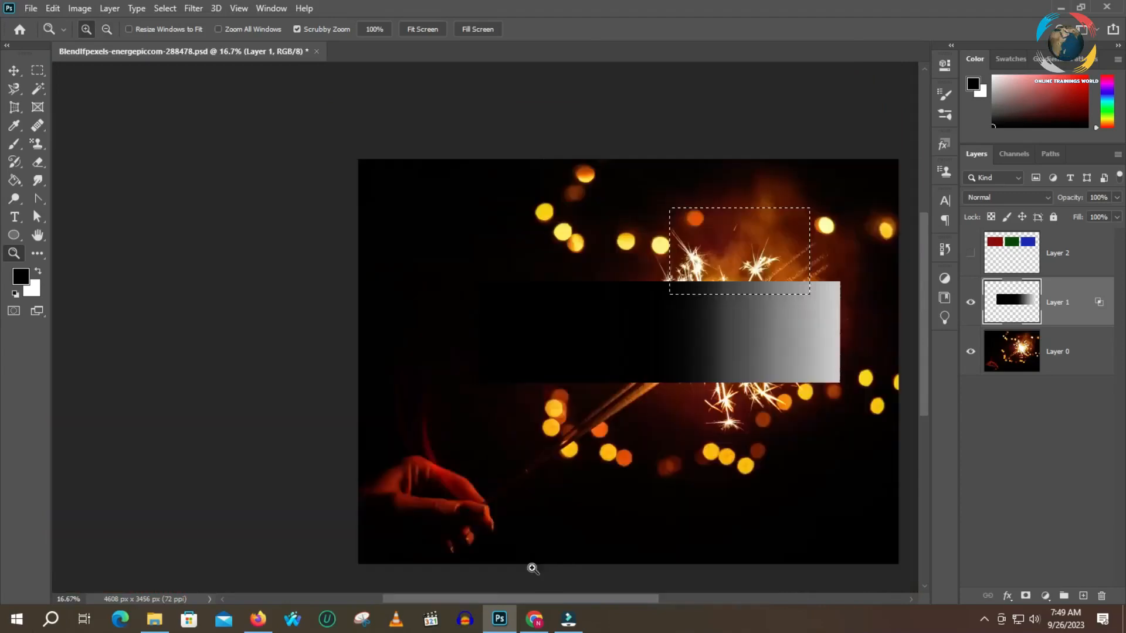
# - Restore the Blend If range of This Layer to 0 and 255 in Layer 1's Blending Options
pyautogui.click(1007, 596)
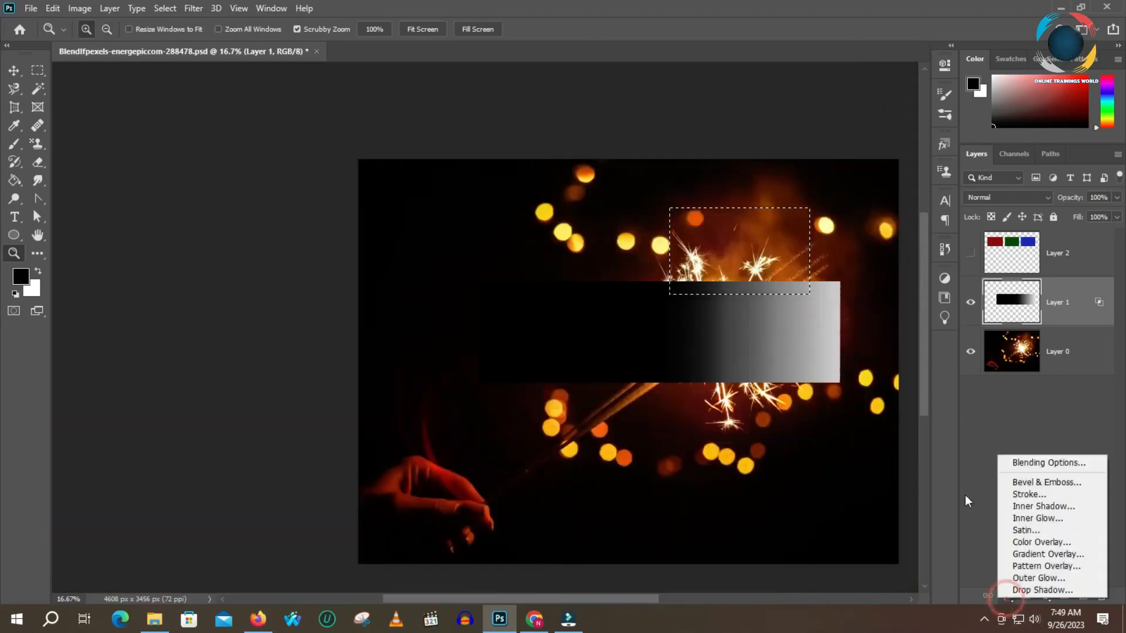
pyautogui.click(1026, 461)
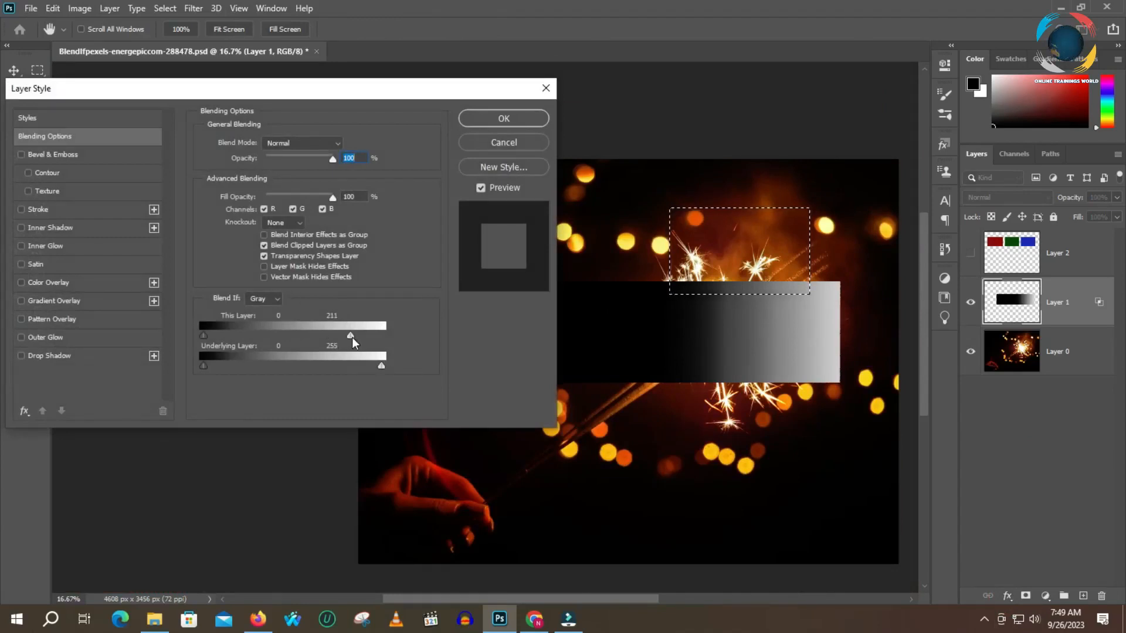
pyautogui.moveTo(351, 335); pyautogui.dragTo(380, 336)
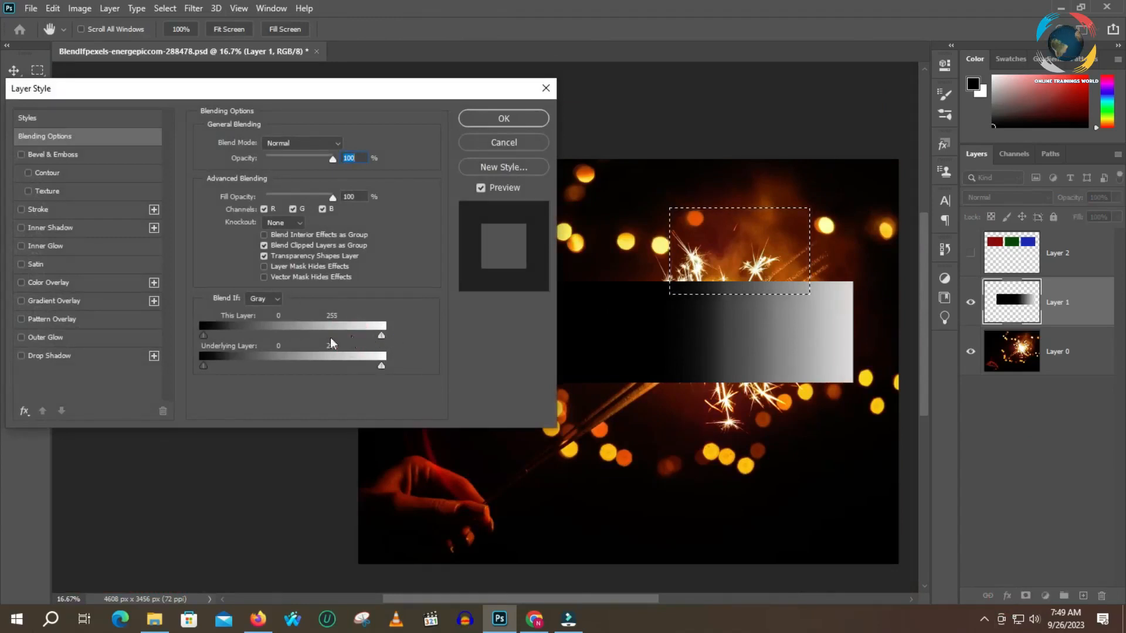
pyautogui.moveTo(203, 334)
pyautogui.mouseDown()
pyautogui.moveTo(220, 334)
pyautogui.moveTo(195, 329)
pyautogui.mouseUp()
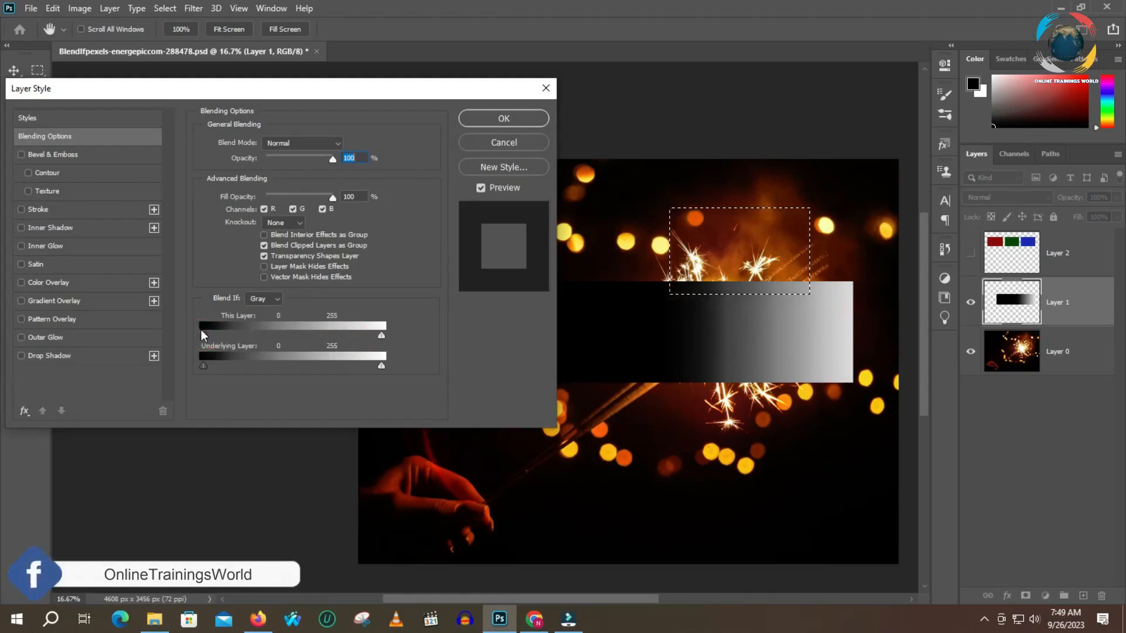
pyautogui.moveTo(202, 329); pyautogui.dragTo(202, 334)
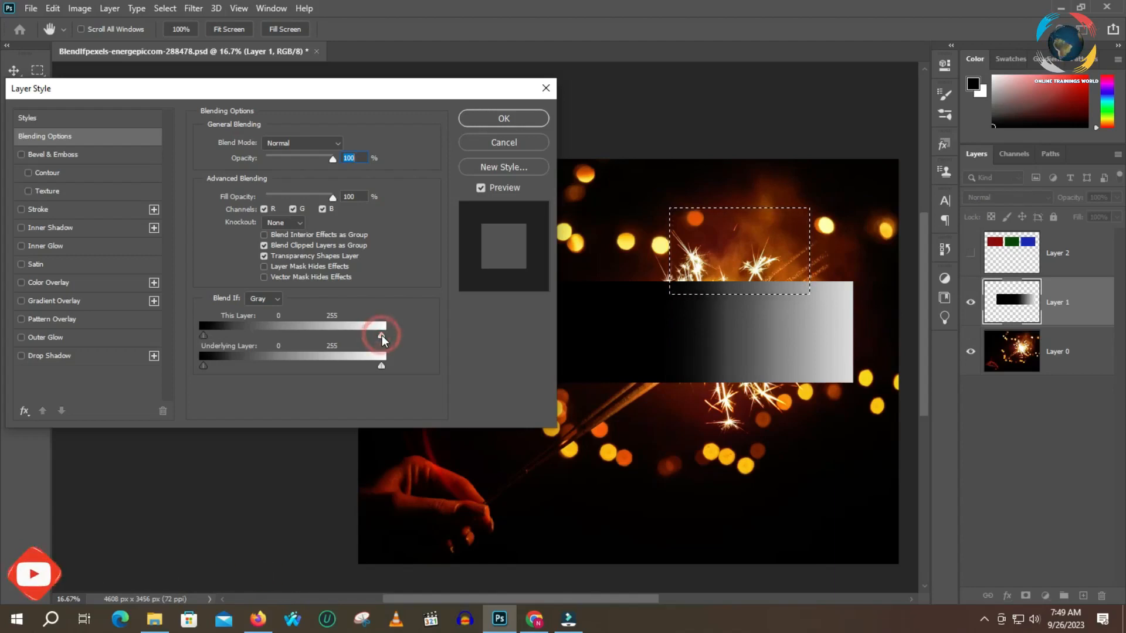
# - Split the white Blend If slider of This Layer to 41 / 255 for Layer 1 and apply it
pyautogui.press('alt')
pyautogui.moveTo(382, 336); pyautogui.dragTo(287, 328)
pyautogui.moveTo(701, 322); pyautogui.dragTo(689, 321)
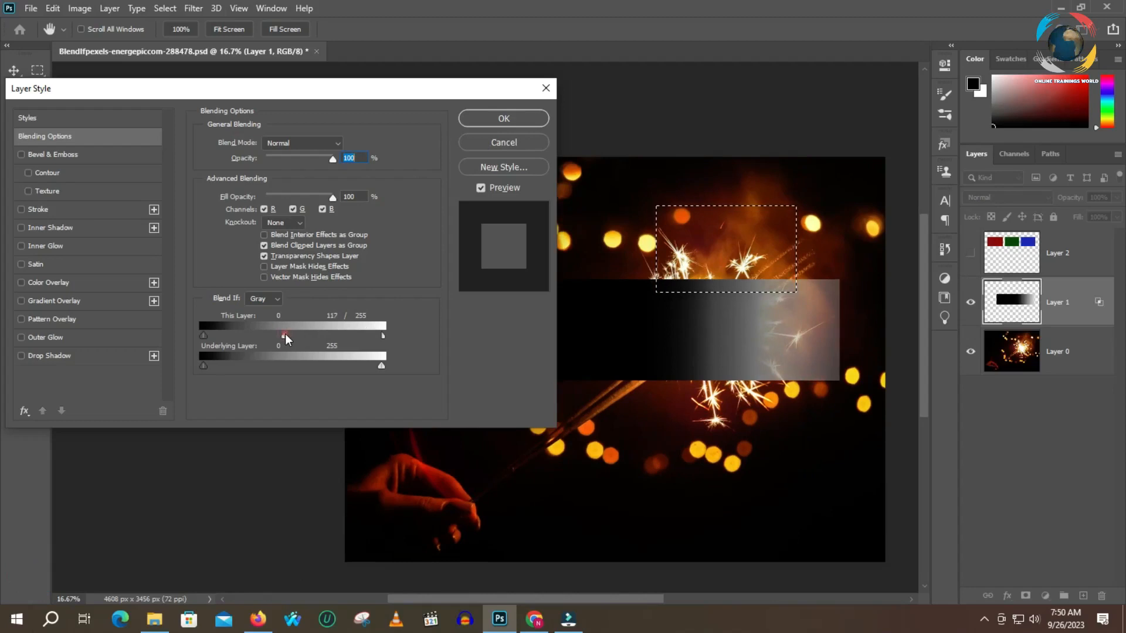
pyautogui.moveTo(283, 334); pyautogui.dragTo(213, 322)
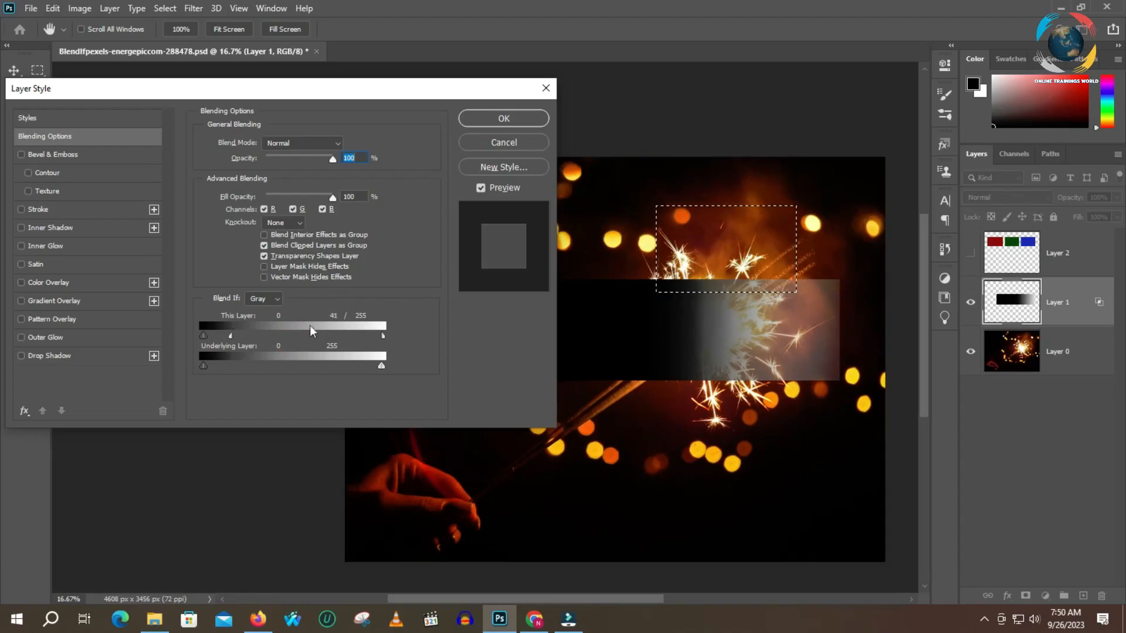
pyautogui.click(505, 118)
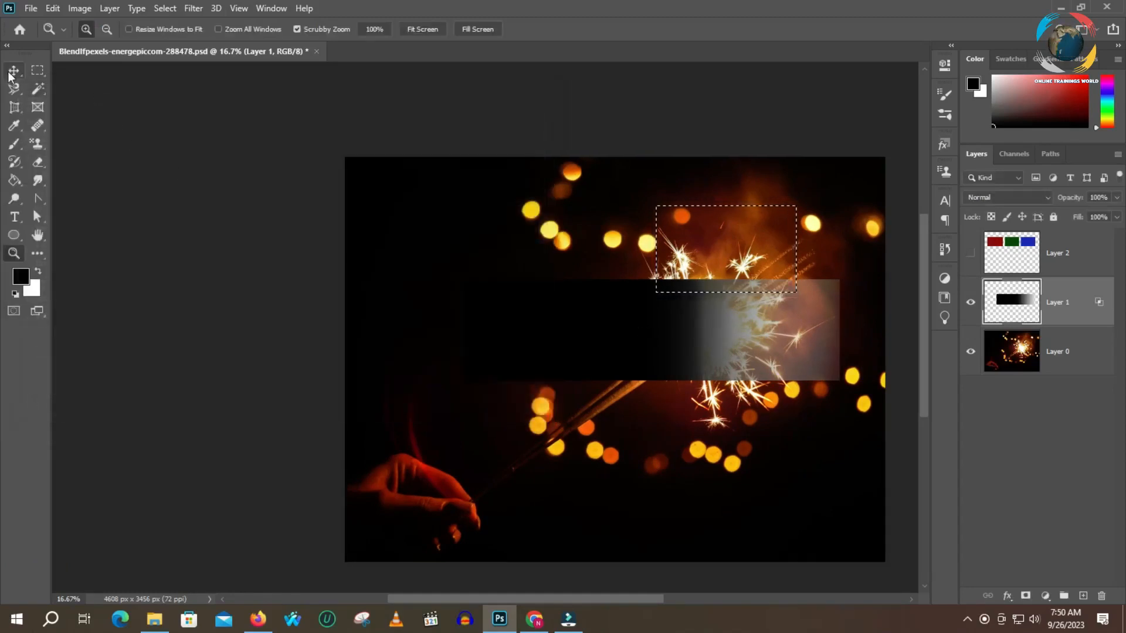
# - Restore the split white Blend If slider of This Layer to 255 in Layer 1's Blending Options
pyautogui.click(12, 73)
pyautogui.moveTo(594, 326); pyautogui.dragTo(619, 330)
pyautogui.click(1003, 596)
pyautogui.click(1028, 459)
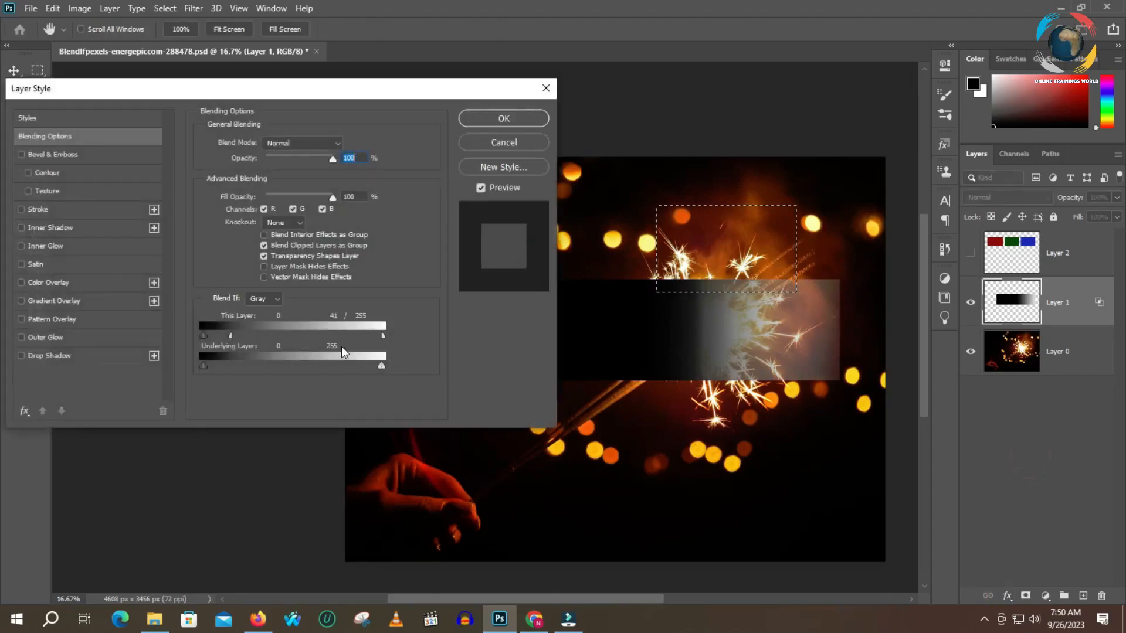
pyautogui.keyDown('alt'); pyautogui.click(498, 141); pyautogui.keyUp('alt')
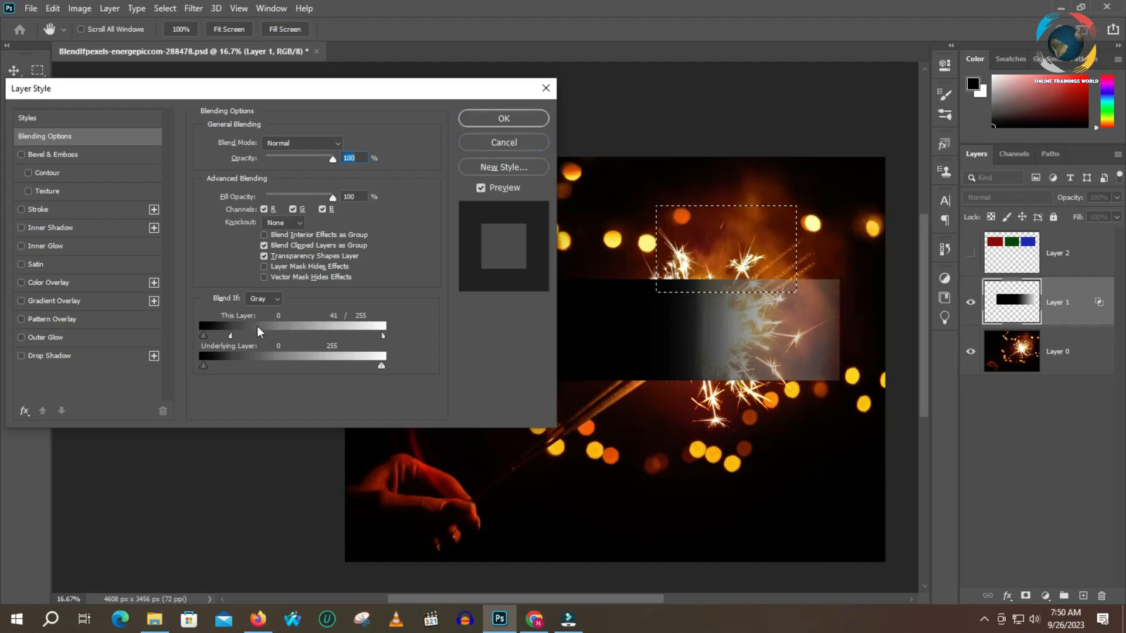
pyautogui.moveTo(229, 334); pyautogui.dragTo(416, 335)
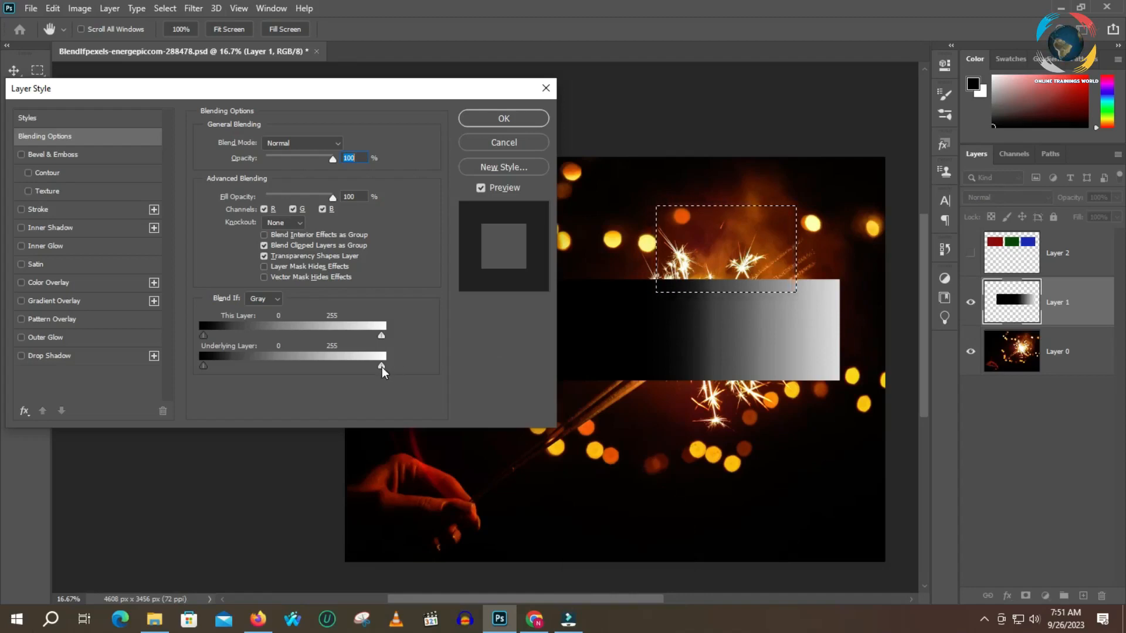
# - Lower the white limit of Underlying Layer to 126 in Layer 1's Gray Blend If options and apply it
pyautogui.moveTo(381, 367); pyautogui.dragTo(374, 365)
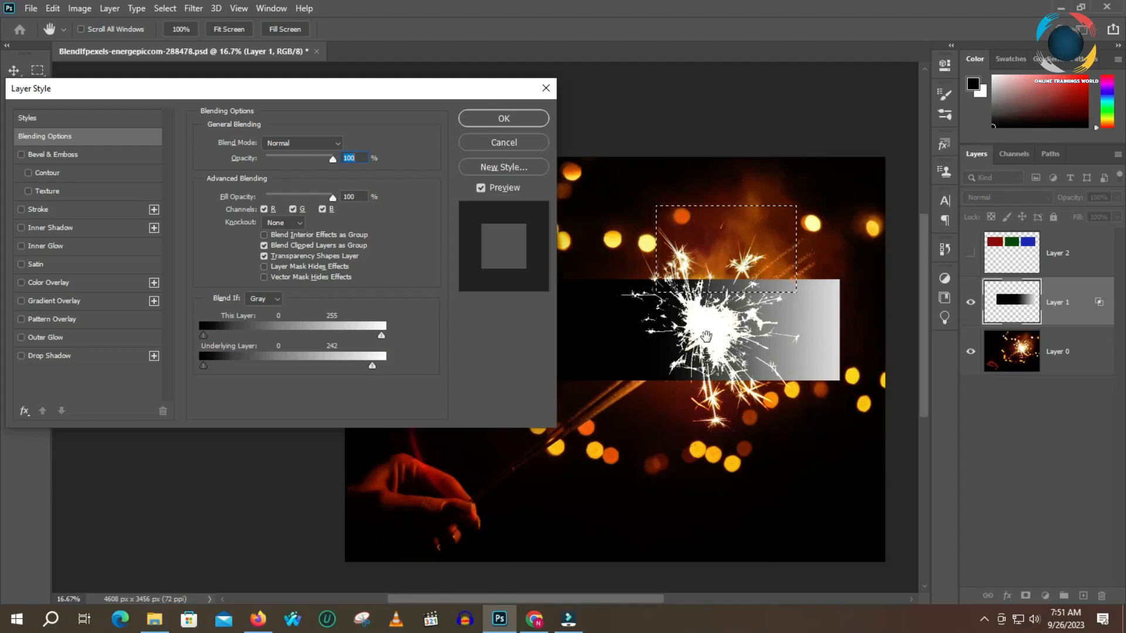
pyautogui.moveTo(366, 366); pyautogui.dragTo(291, 359)
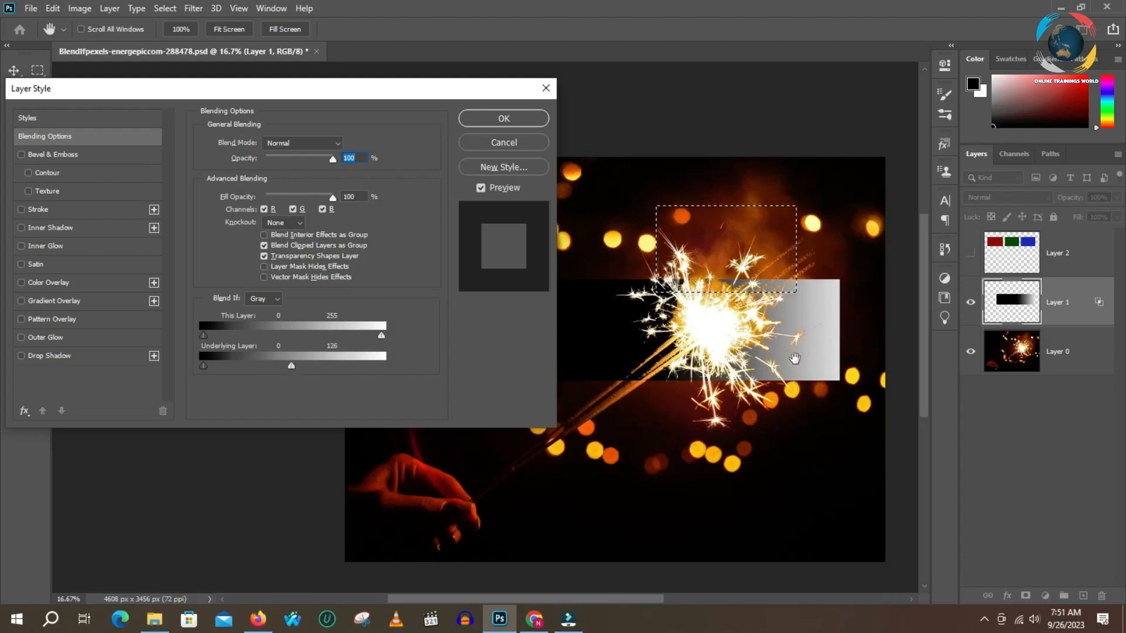
pyautogui.click(504, 118)
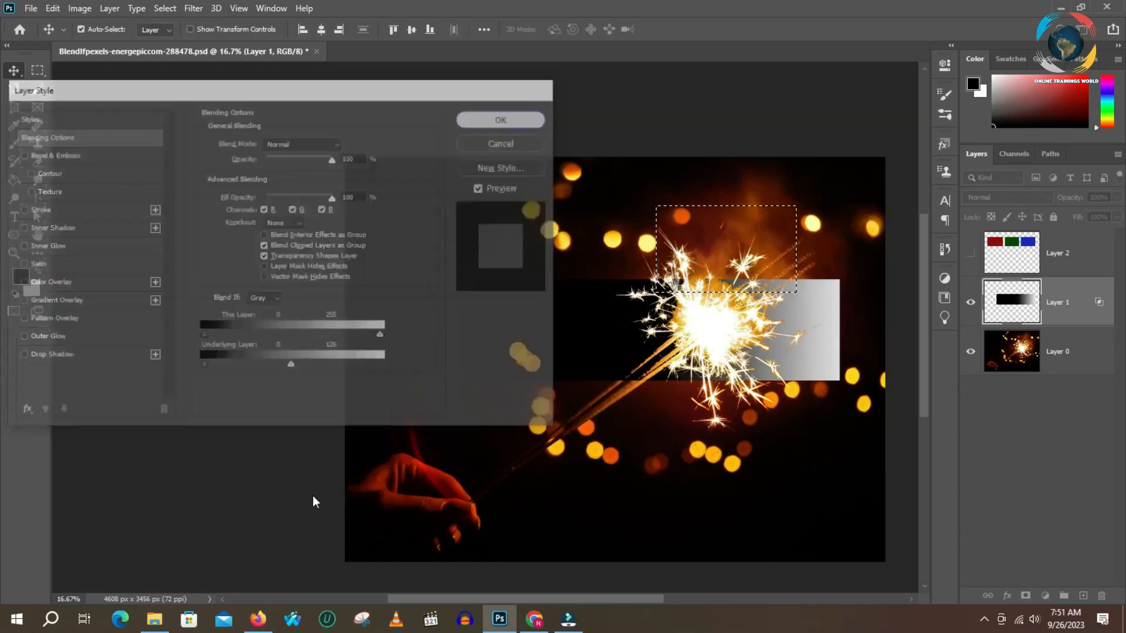
# - Examine the edges of the sparks showing through the gradient bar at 300% magnification
pyautogui.press('z')
pyautogui.click(769, 264)
pyautogui.click(769, 263)
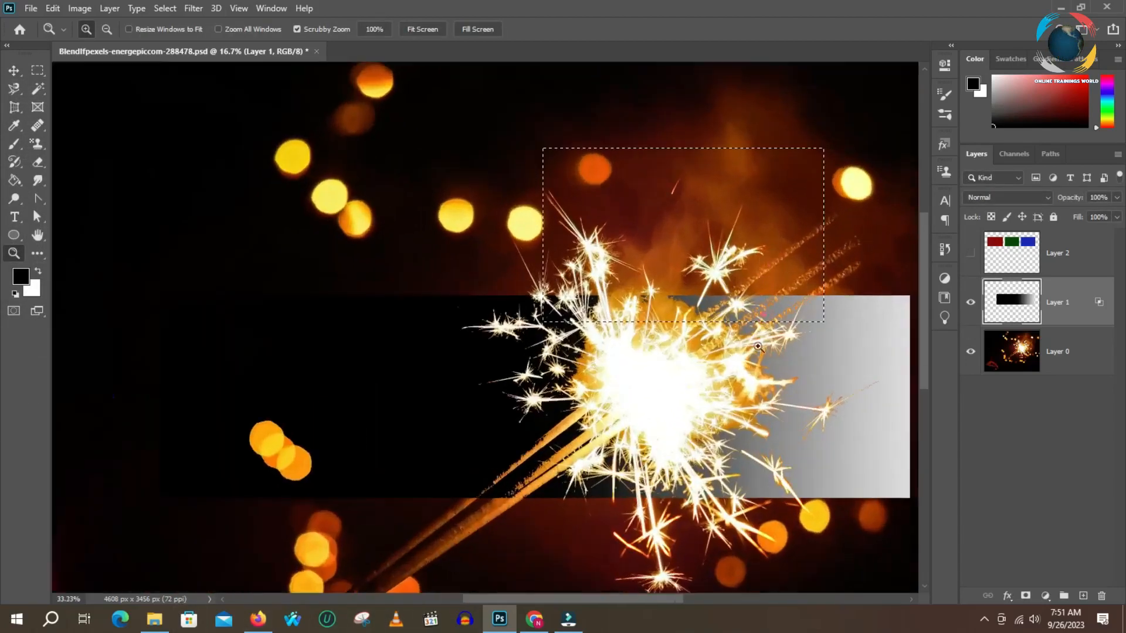
pyautogui.click(746, 391)
pyautogui.click(747, 391)
pyautogui.click(765, 386)
pyautogui.click(767, 386)
pyautogui.click(768, 382)
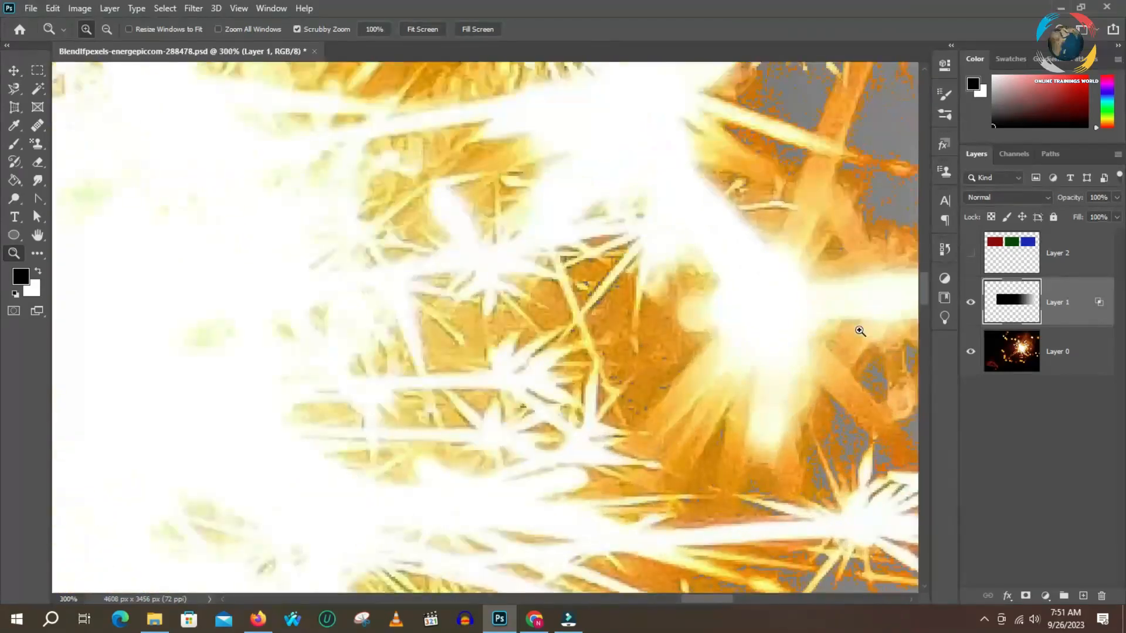
pyautogui.moveTo(856, 284); pyautogui.dragTo(671, 269)
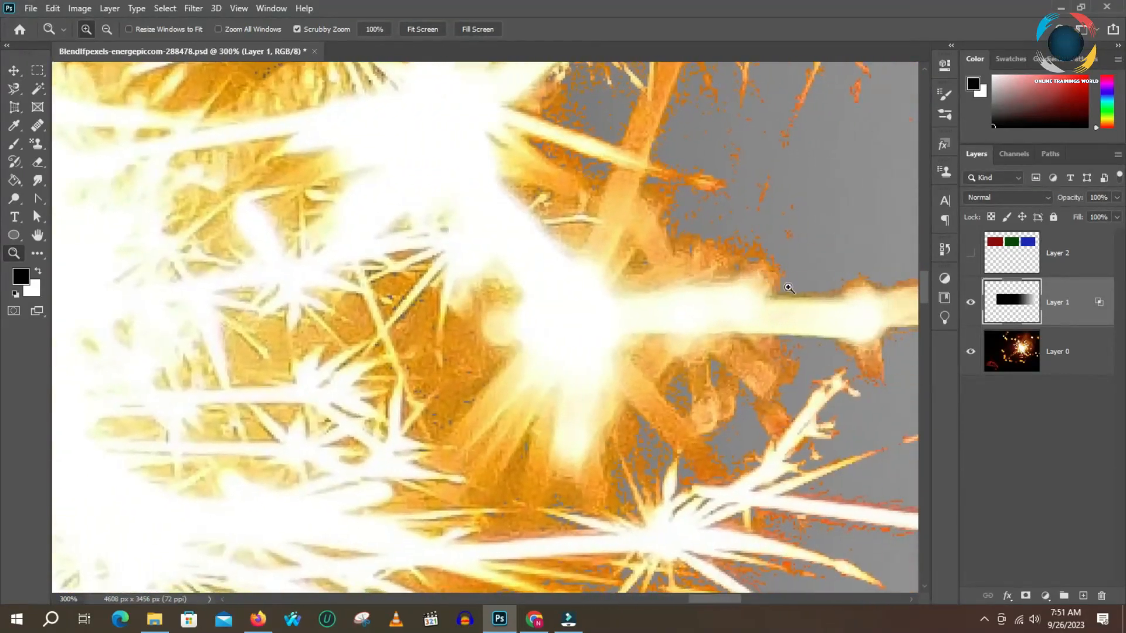
# - Split Layer 1's white Underlying Layer slider to 105 / 255, set its black limit to 44, and apply both
pyautogui.click(1007, 596)
pyautogui.click(1023, 456)
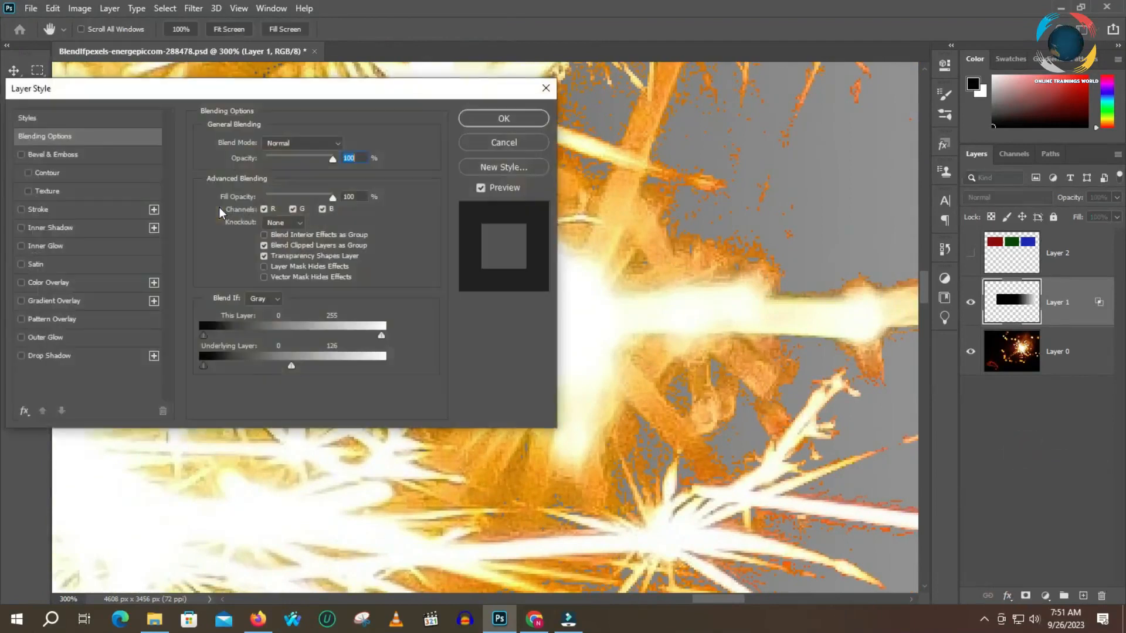
pyautogui.moveTo(291, 364); pyautogui.dragTo(388, 368)
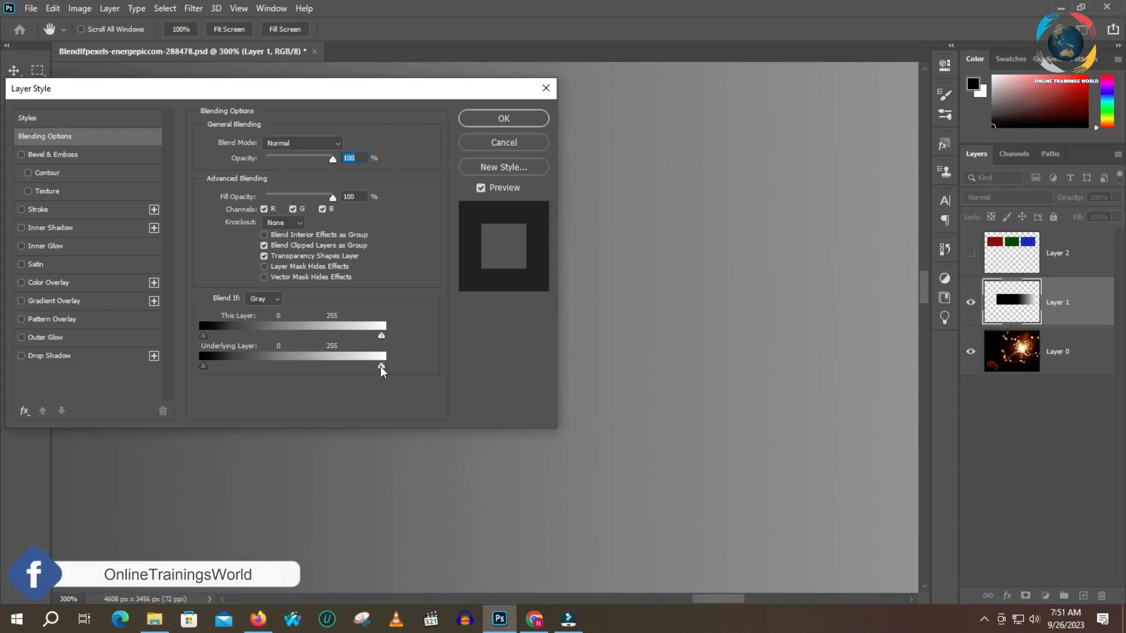
pyautogui.press('alt')
pyautogui.moveTo(381, 364); pyautogui.dragTo(273, 361)
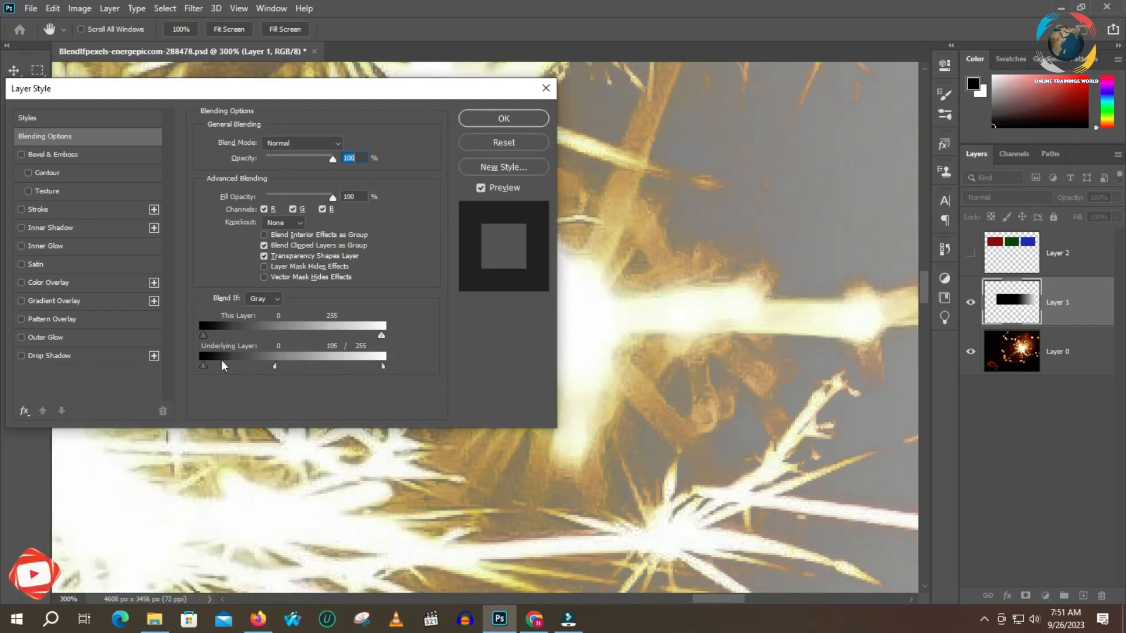
pyautogui.moveTo(200, 365); pyautogui.dragTo(234, 368)
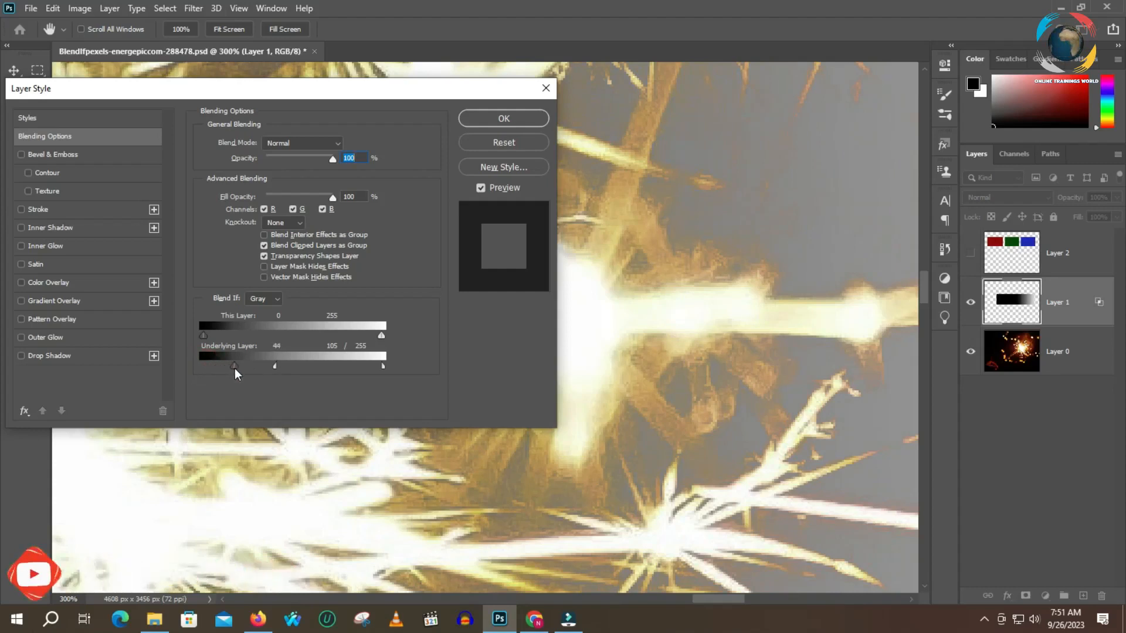
pyautogui.click(523, 119)
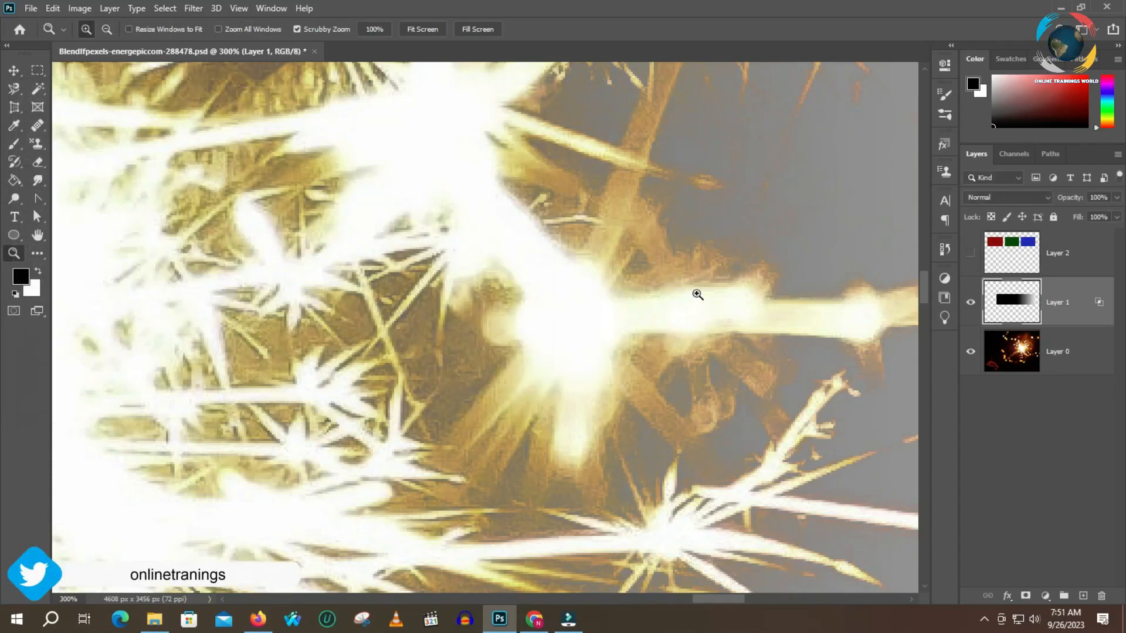
# - Restore the black limit of Underlying Layer to 0 in Layer 1's Blending Options and apply it
pyautogui.keyDown('alt'); pyautogui.click(697, 294); pyautogui.keyUp('alt')
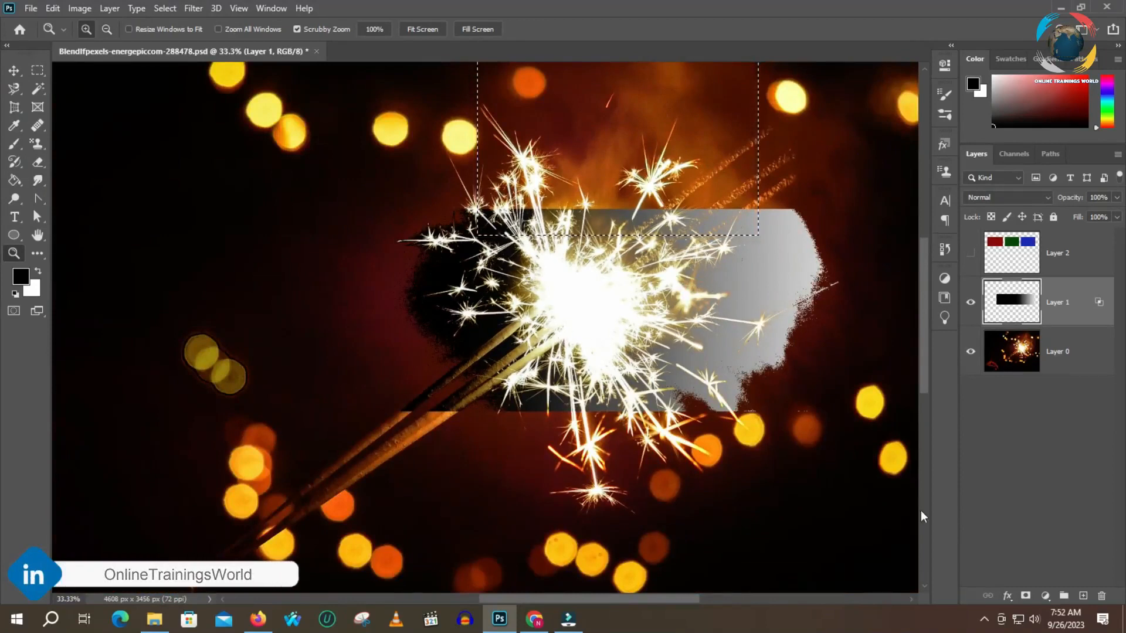
pyautogui.click(1007, 596)
pyautogui.click(1027, 457)
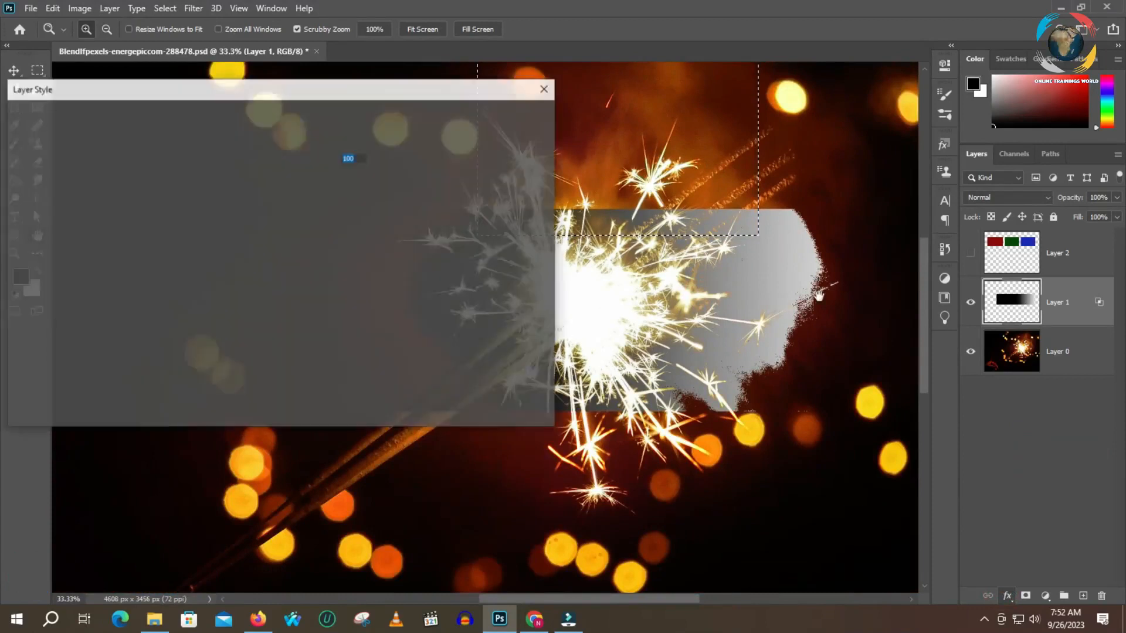
pyautogui.moveTo(231, 365); pyautogui.dragTo(177, 359)
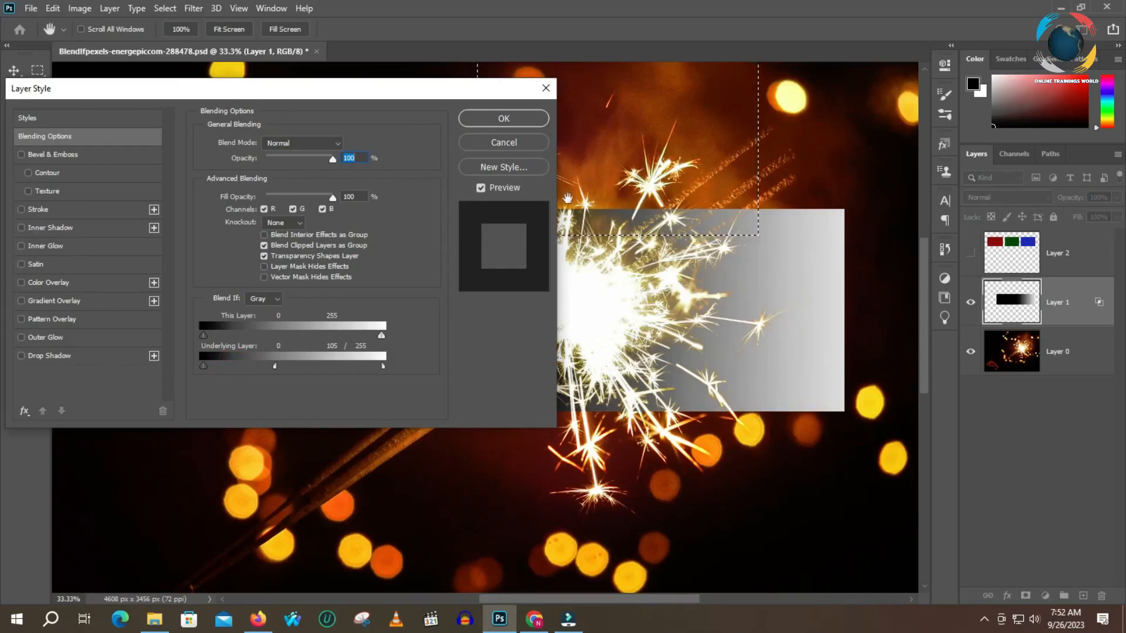
pyautogui.click(509, 117)
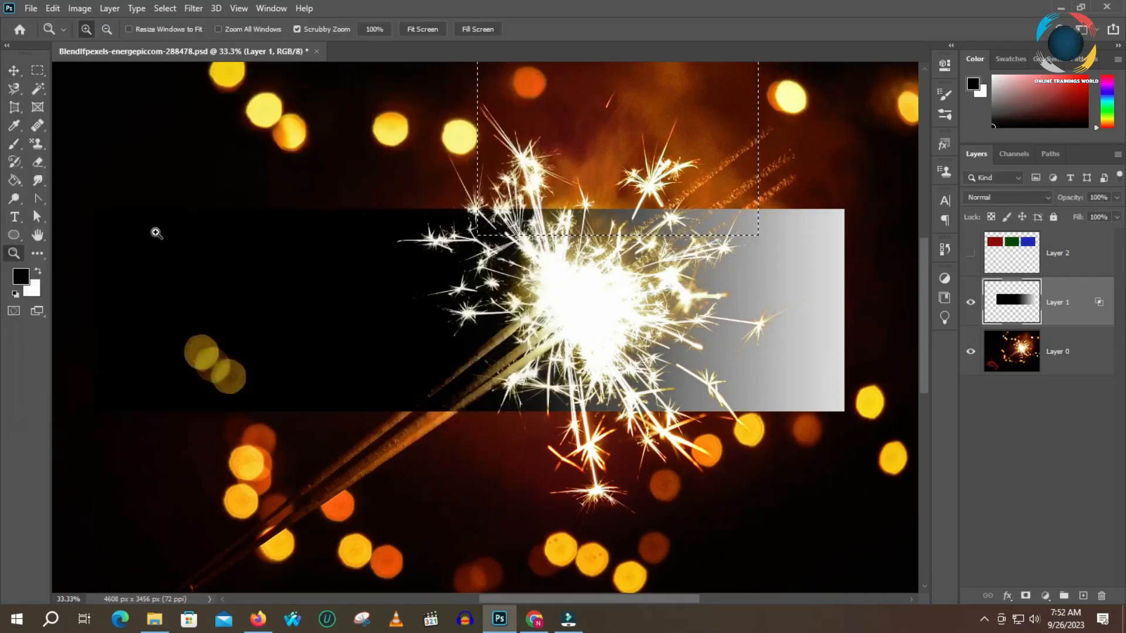
# - Move the gradient bar around over the sparkler to test how the sparks show through it in different positions
pyautogui.click(15, 76)
pyautogui.moveTo(415, 369)
pyautogui.mouseDown()
pyautogui.moveTo(449, 302)
pyautogui.moveTo(387, 271)
pyautogui.moveTo(316, 280)
pyautogui.moveTo(292, 323)
pyautogui.moveTo(296, 428)
pyautogui.moveTo(322, 473)
pyautogui.moveTo(389, 469)
pyautogui.moveTo(415, 382)
pyautogui.mouseUp()
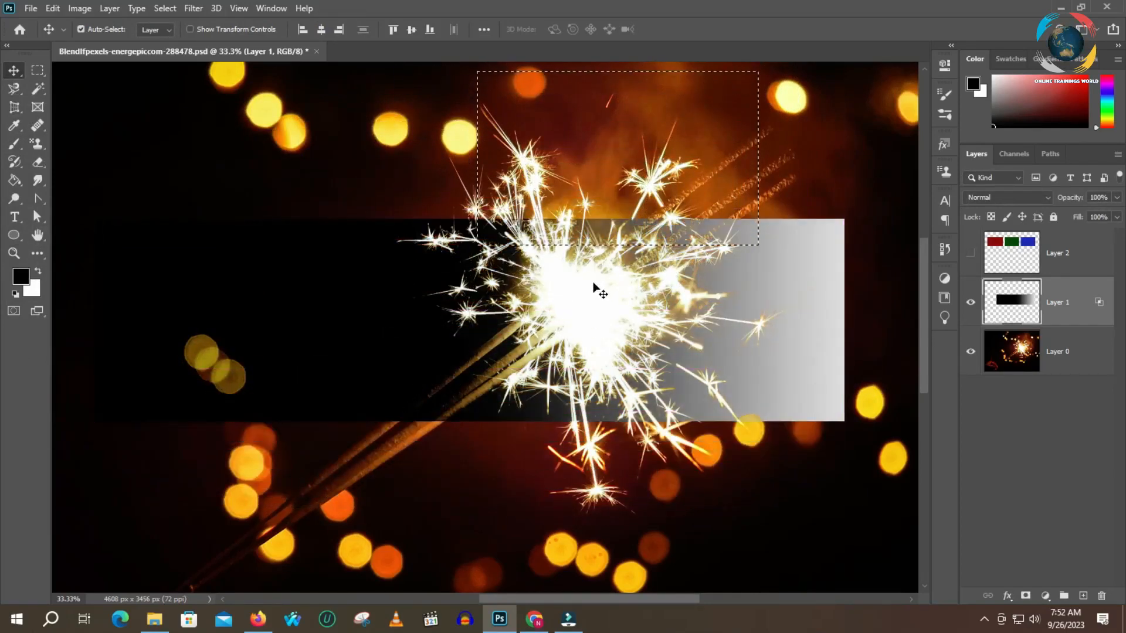
pyautogui.moveTo(415, 339); pyautogui.dragTo(377, 377)
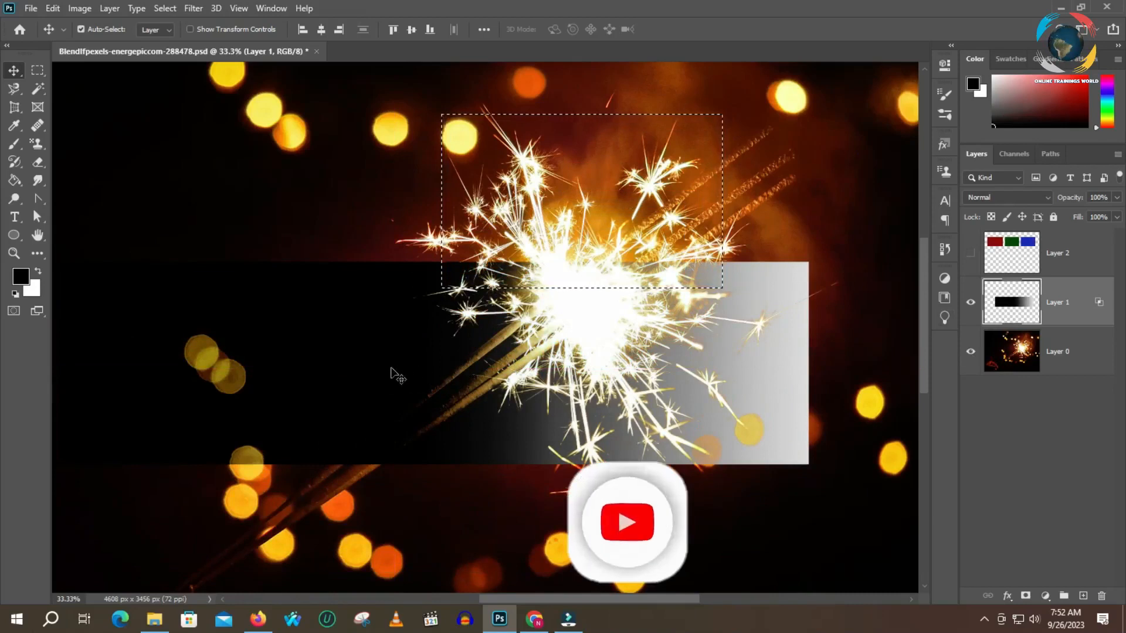
pyautogui.moveTo(389, 369); pyautogui.dragTo(446, 326)
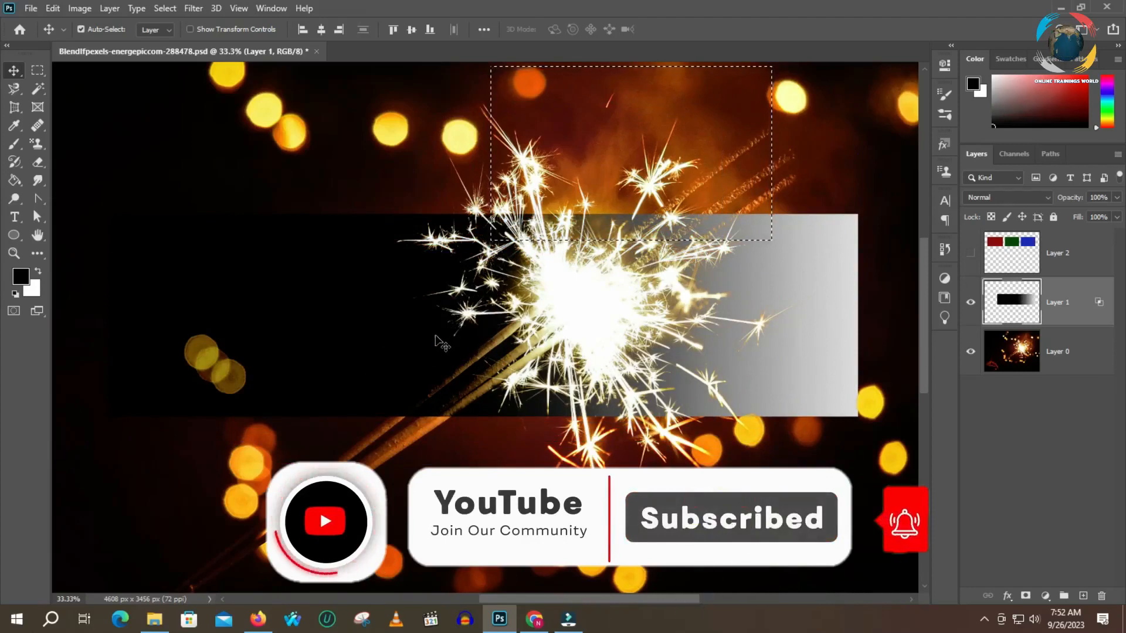
pyautogui.moveTo(436, 344); pyautogui.dragTo(453, 365)
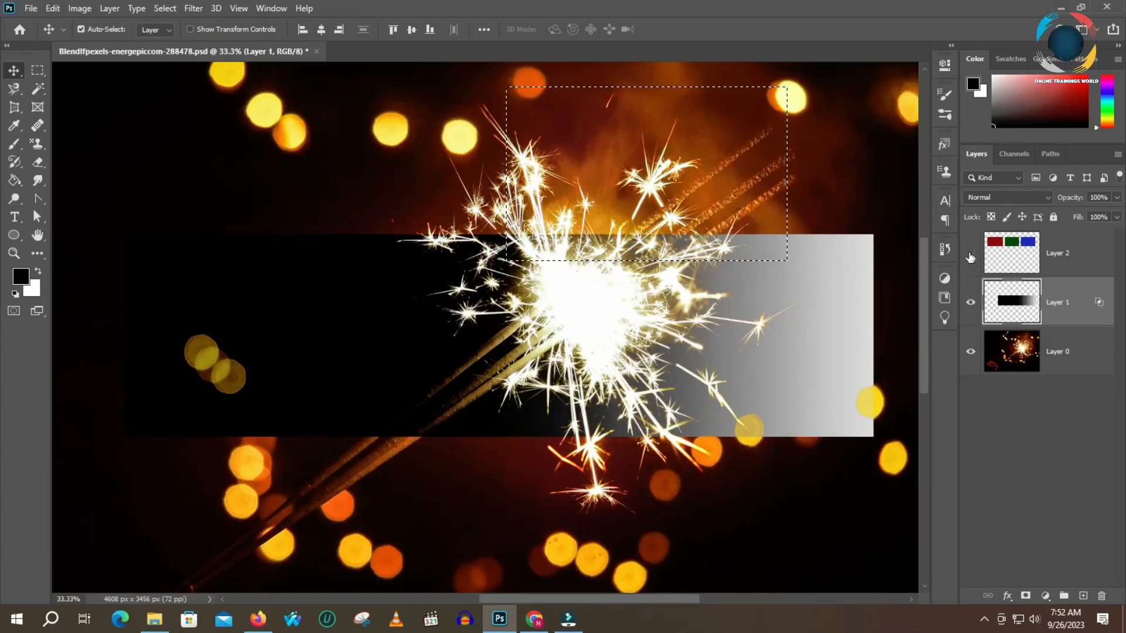
# - Show Layer 2 and move Layer 1's gradient bar slightly below the coloured rectangles
pyautogui.click(969, 254)
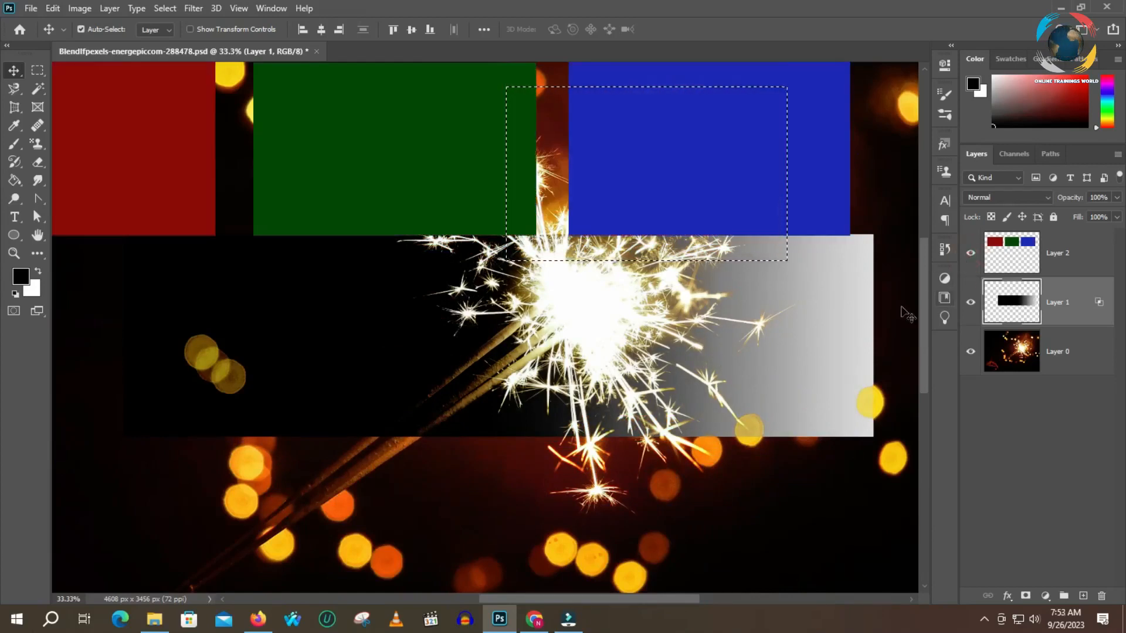
pyautogui.moveTo(456, 331); pyautogui.dragTo(456, 333)
pyautogui.moveTo(443, 338); pyautogui.dragTo(430, 338)
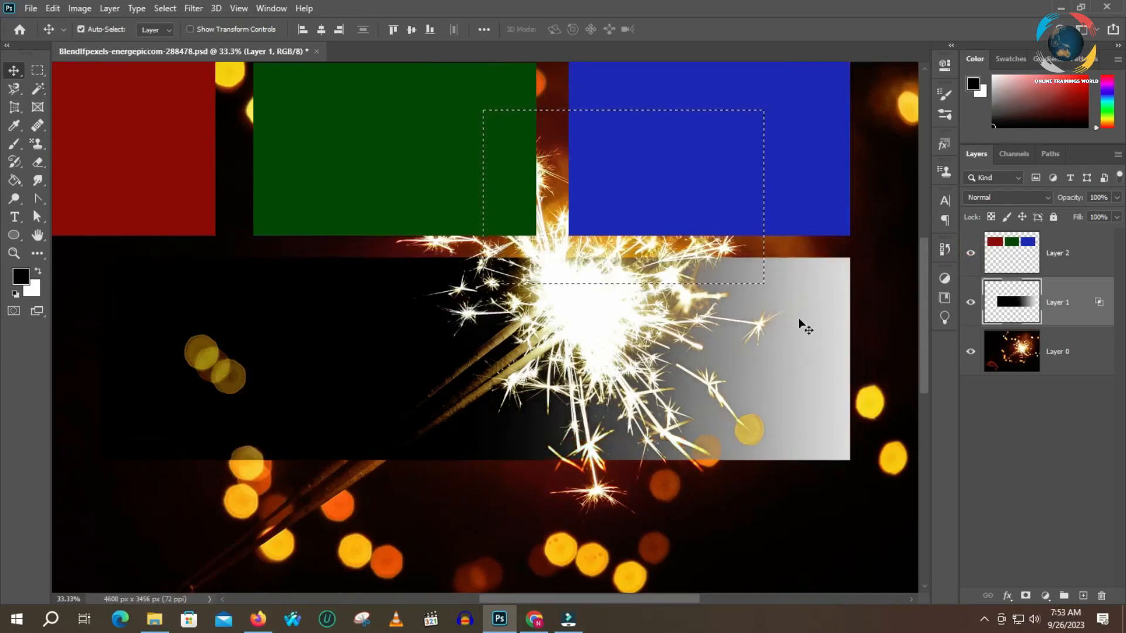
# - Set the Blend If channel to Red in Layer 2's Blending Options and move the dialog clear of the coloured rectangles
pyautogui.click(1022, 261)
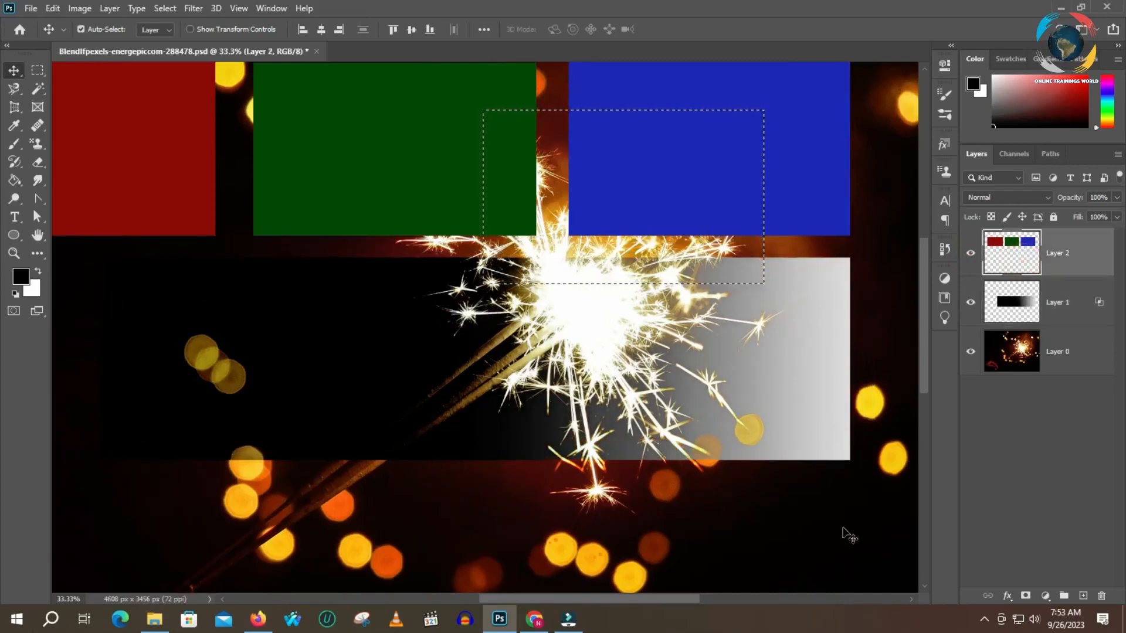
pyautogui.click(1007, 595)
pyautogui.click(1022, 459)
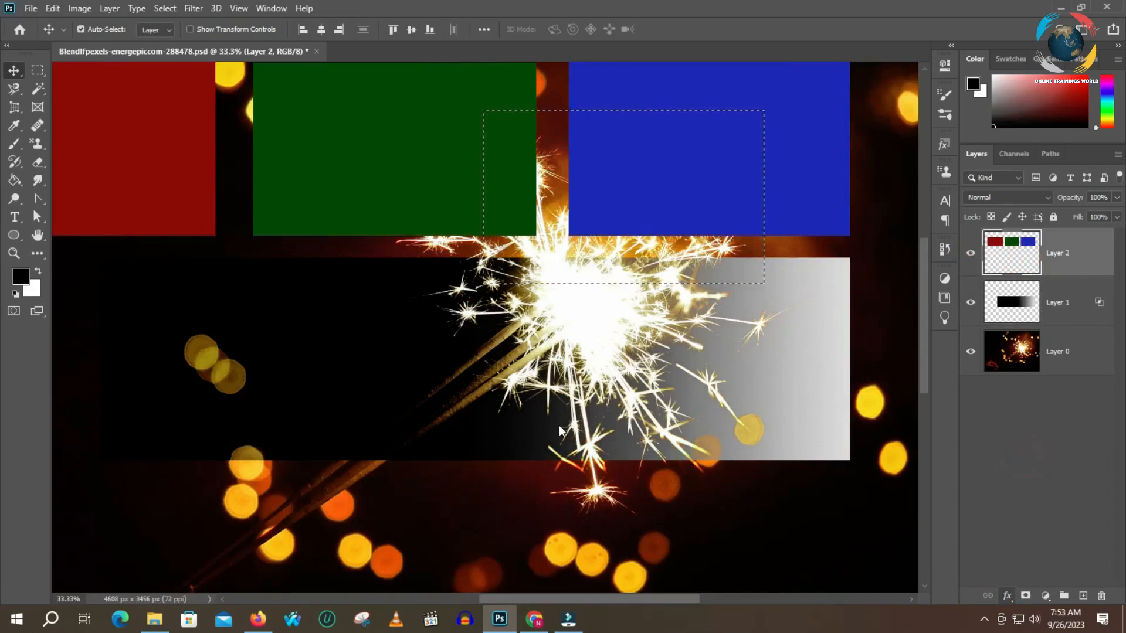
pyautogui.click(266, 298)
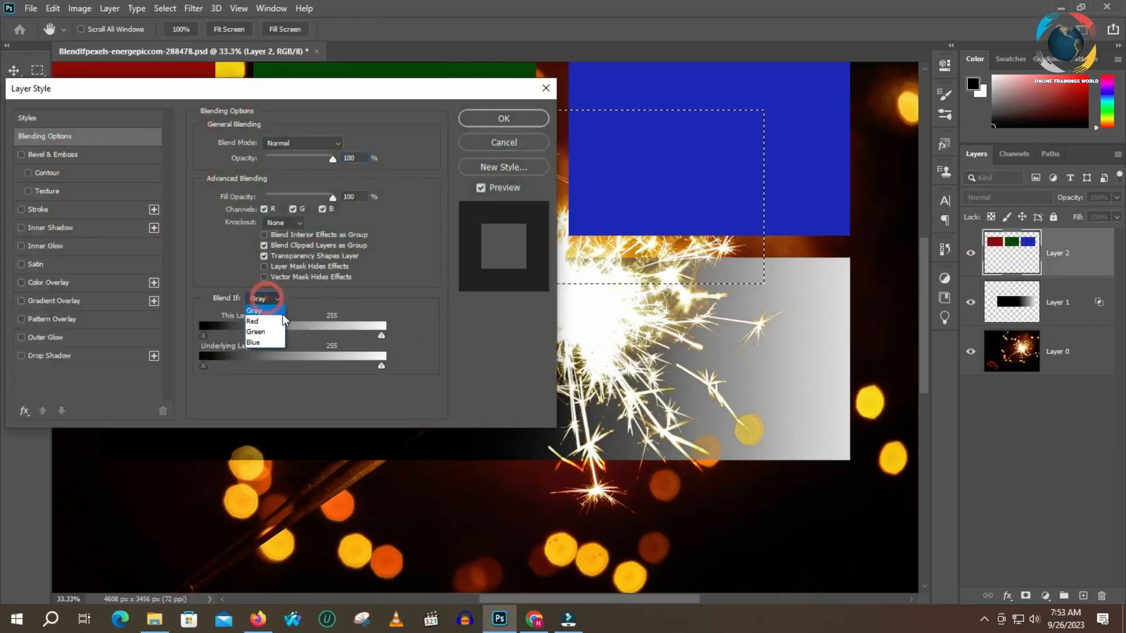
pyautogui.click(262, 322)
pyautogui.moveTo(385, 97); pyautogui.dragTo(647, 256)
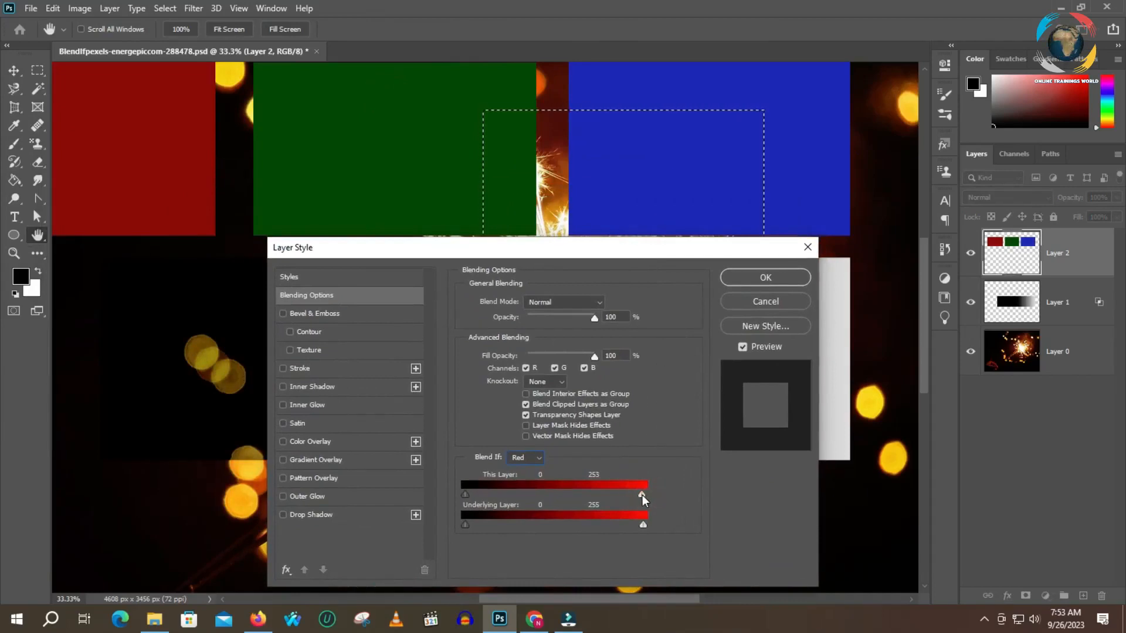
# - Try lowering the Red white limit of This Layer to about 139 for Layer 2, and restore its range to 0 and 255
pyautogui.moveTo(612, 496); pyautogui.dragTo(562, 495)
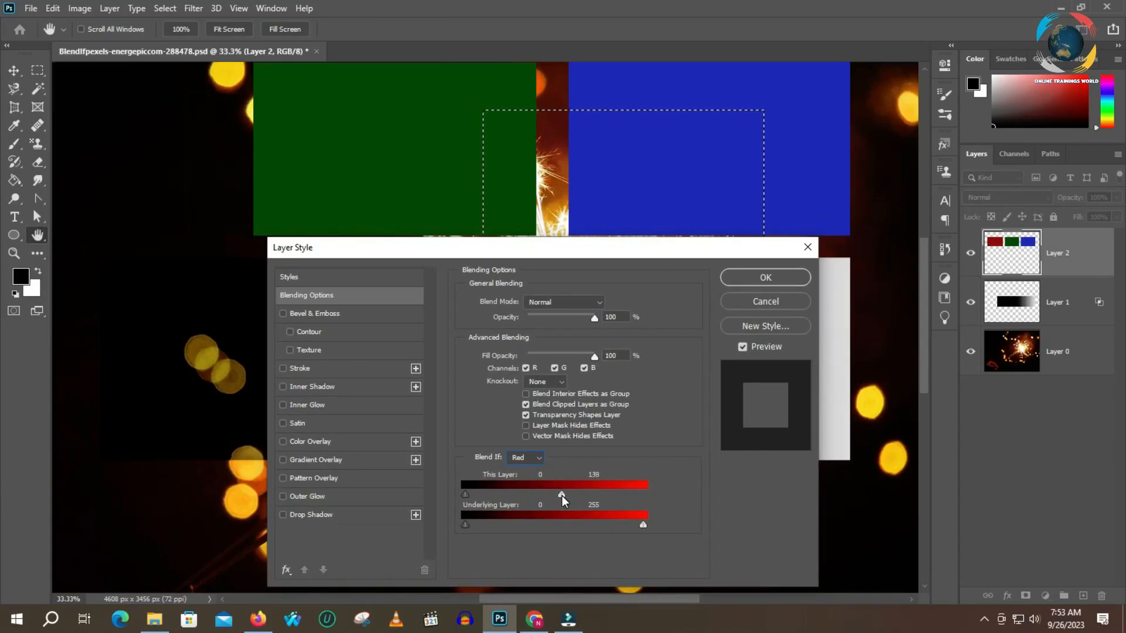
pyautogui.moveTo(562, 494); pyautogui.dragTo(643, 495)
pyautogui.moveTo(467, 498)
pyautogui.mouseDown()
pyautogui.moveTo(486, 496)
pyautogui.moveTo(467, 499)
pyautogui.mouseUp()
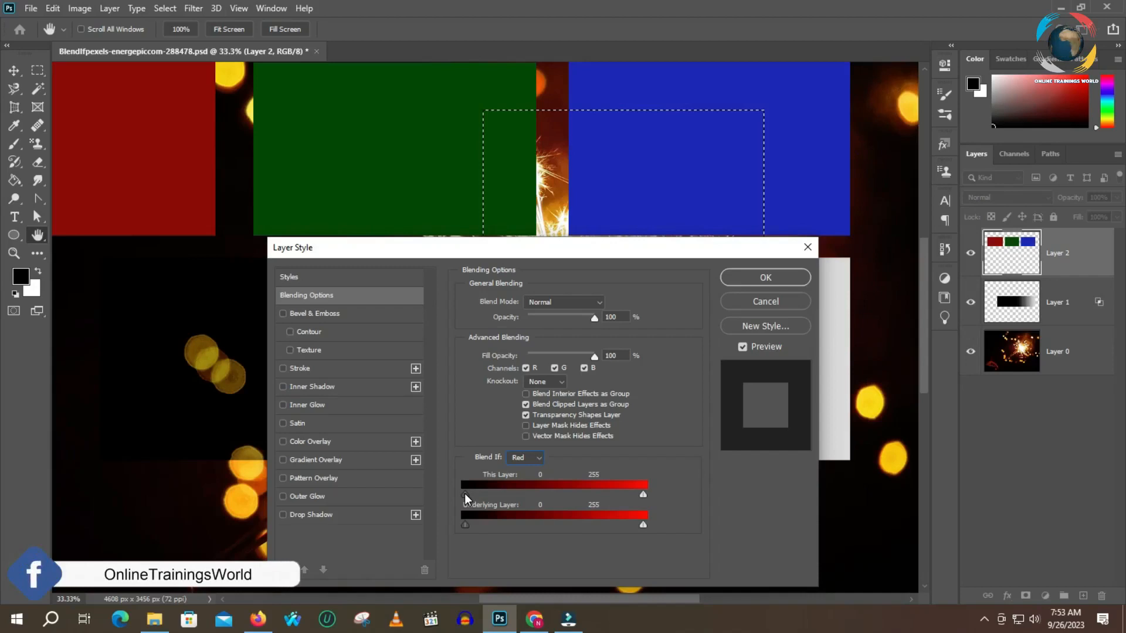
pyautogui.moveTo(467, 499)
pyautogui.mouseDown()
pyautogui.moveTo(484, 497)
pyautogui.moveTo(466, 497)
pyautogui.mouseUp()
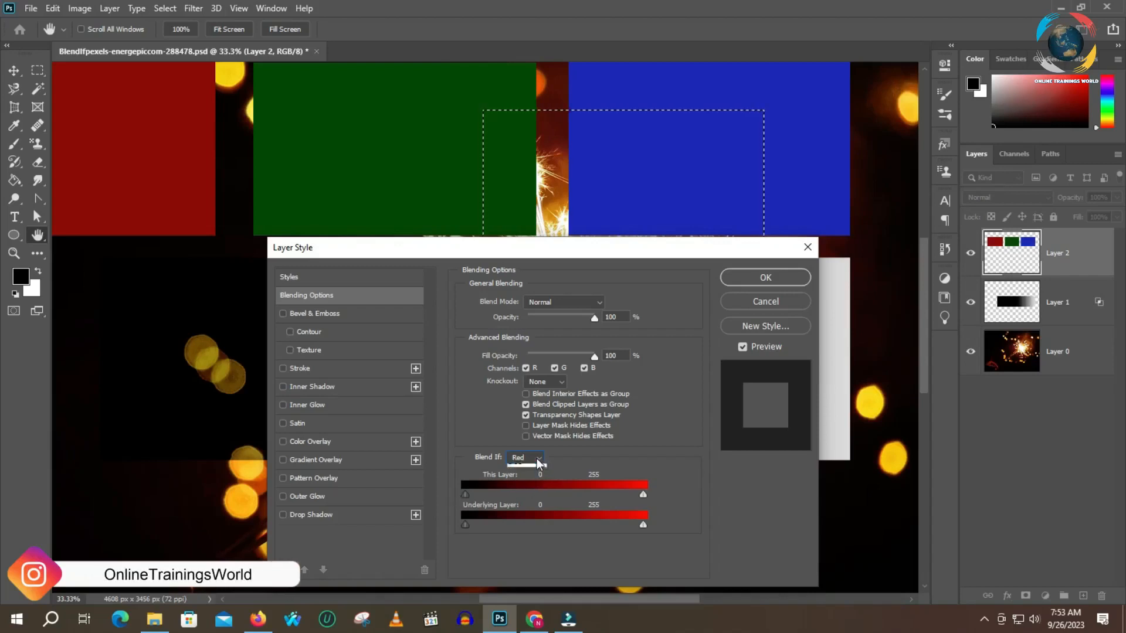
# - Try Layer 2's Green channel with This Layer's black limit at 69 and white split at 105 / 255, and restore 0 and 255
pyautogui.click(526, 488)
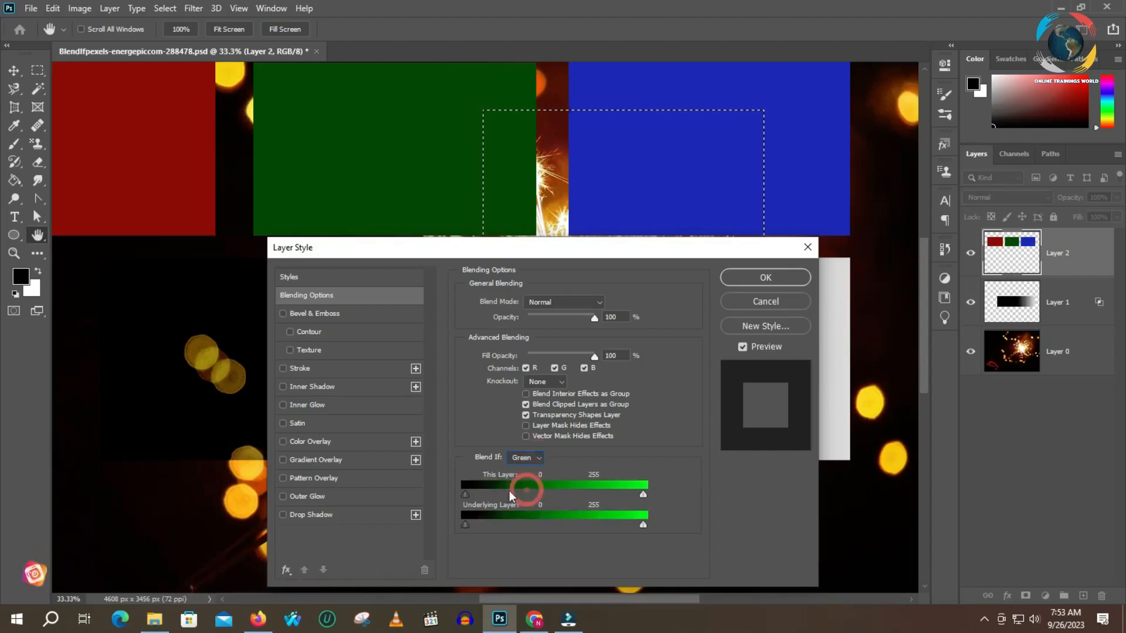
pyautogui.moveTo(466, 495); pyautogui.dragTo(513, 497)
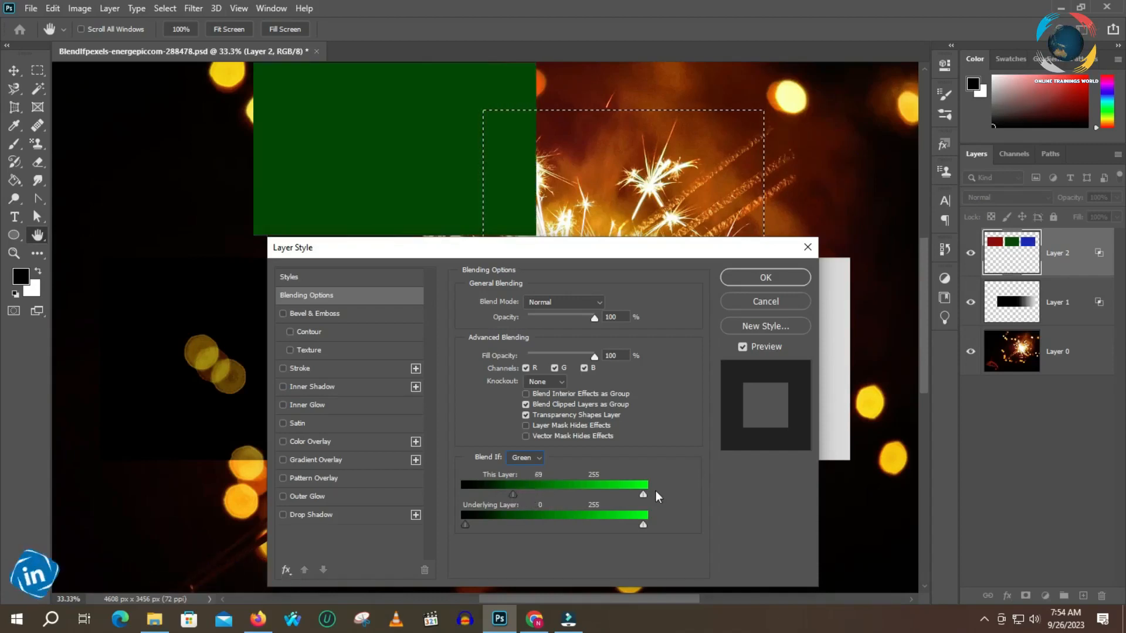
pyautogui.moveTo(643, 495); pyautogui.dragTo(560, 498)
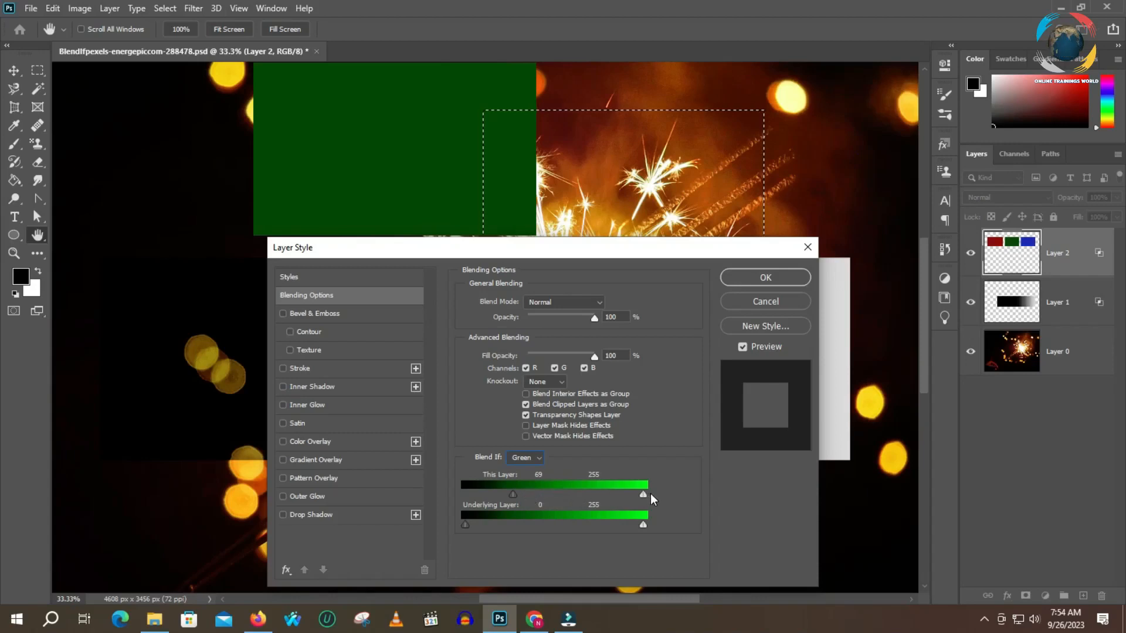
pyautogui.moveTo(643, 499); pyautogui.dragTo(633, 499)
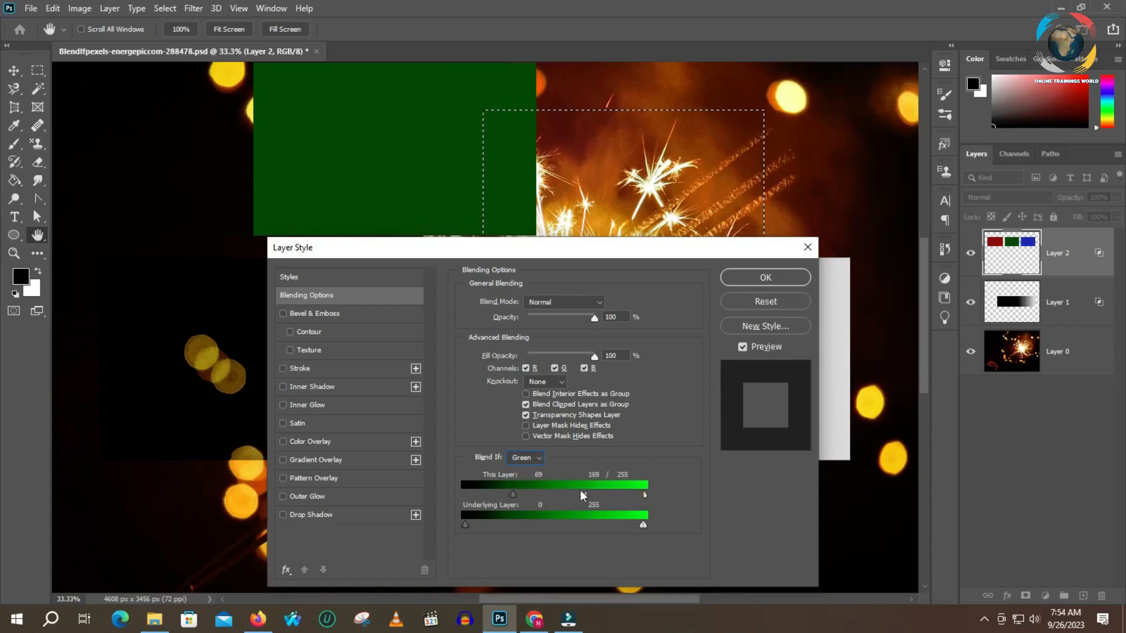
pyautogui.moveTo(518, 498); pyautogui.dragTo(432, 496)
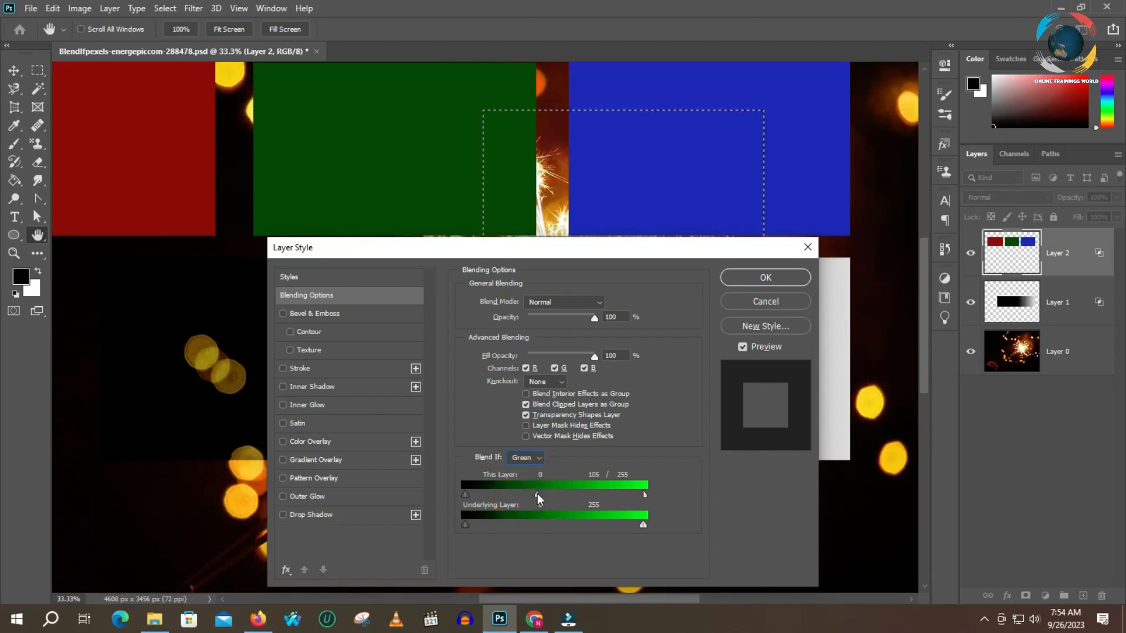
pyautogui.moveTo(538, 498); pyautogui.dragTo(656, 500)
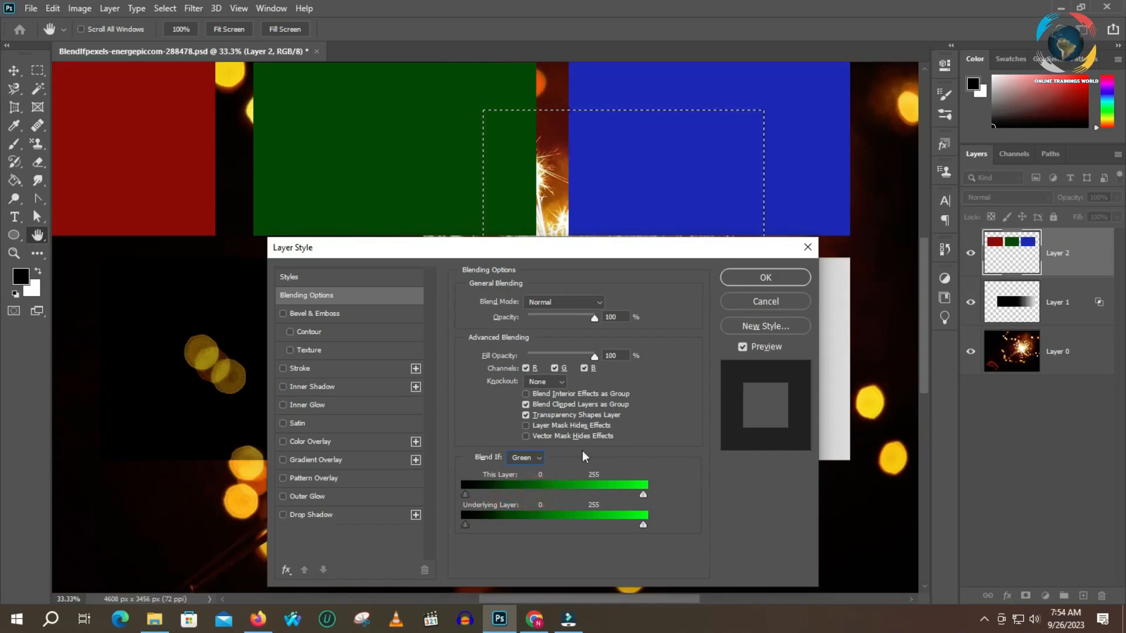
# - Set Layer 2's Blend If channel to Blue and test This Layer's white and black limits, restoring them to 255 and 0
pyautogui.click(524, 457)
pyautogui.click(527, 499)
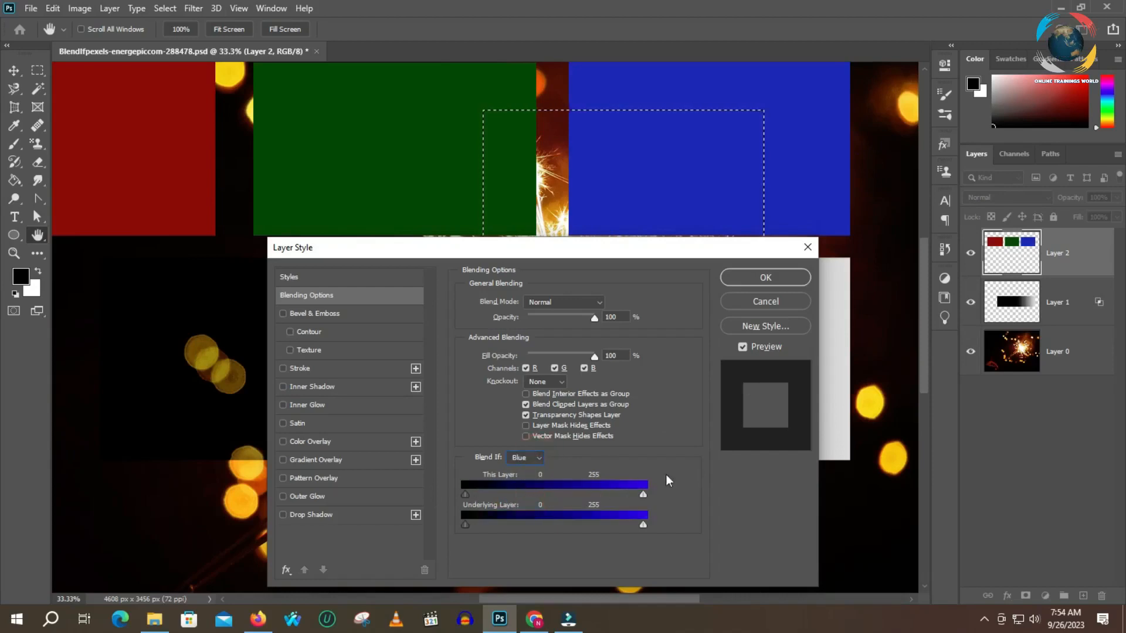
pyautogui.moveTo(630, 501)
pyautogui.mouseDown()
pyautogui.moveTo(578, 500)
pyautogui.moveTo(645, 500)
pyautogui.mouseUp()
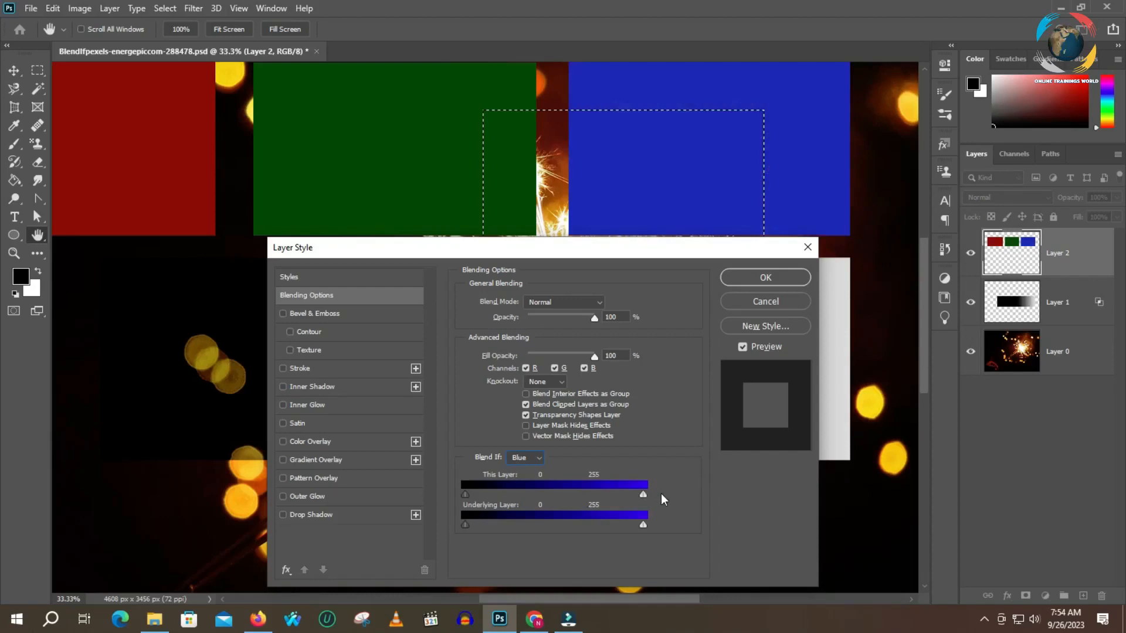
pyautogui.moveTo(467, 497)
pyautogui.mouseDown()
pyautogui.moveTo(497, 501)
pyautogui.moveTo(458, 497)
pyautogui.mouseUp()
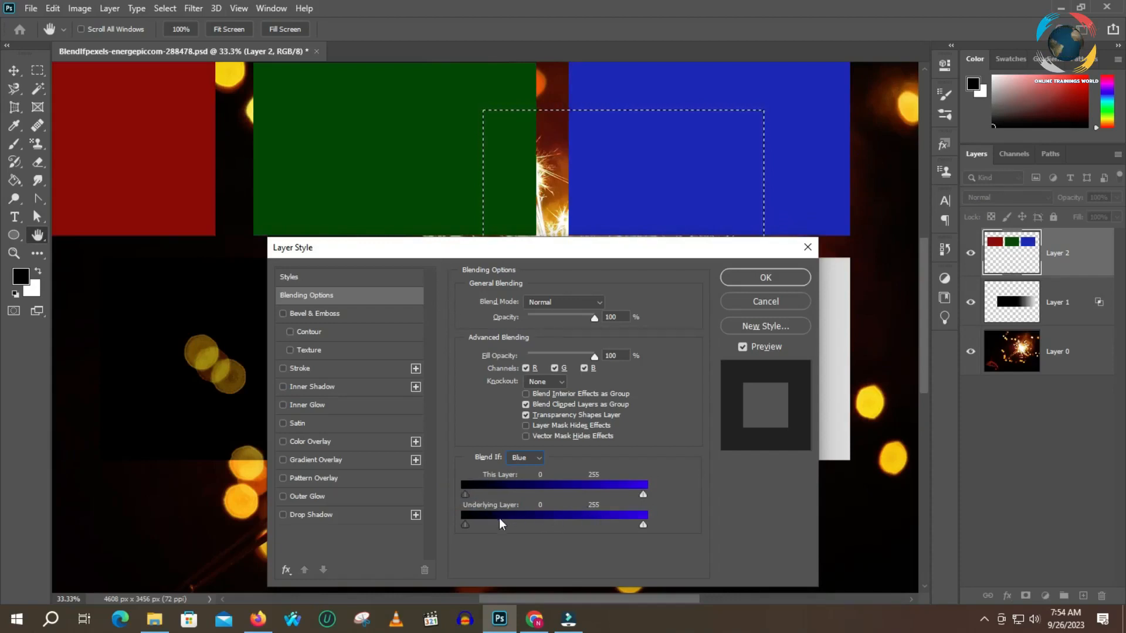
# - Split the Blue white limit of Underlying Layer to 53 / 255 for Layer 2 and apply the layer style
pyautogui.moveTo(644, 526); pyautogui.dragTo(615, 528)
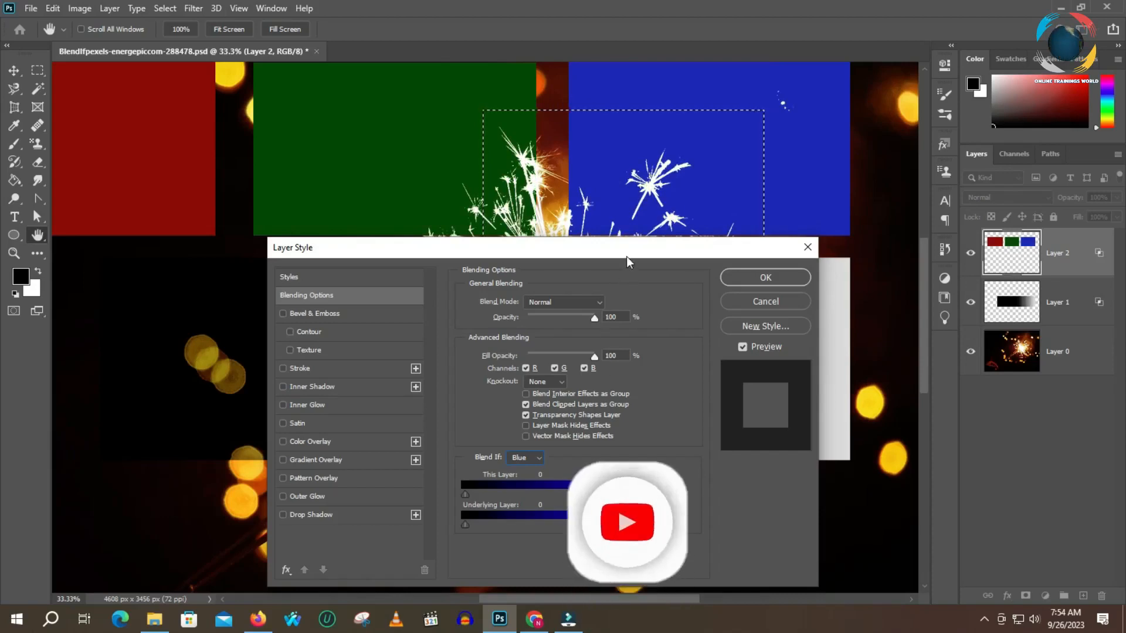
pyautogui.moveTo(622, 253); pyautogui.dragTo(576, 309)
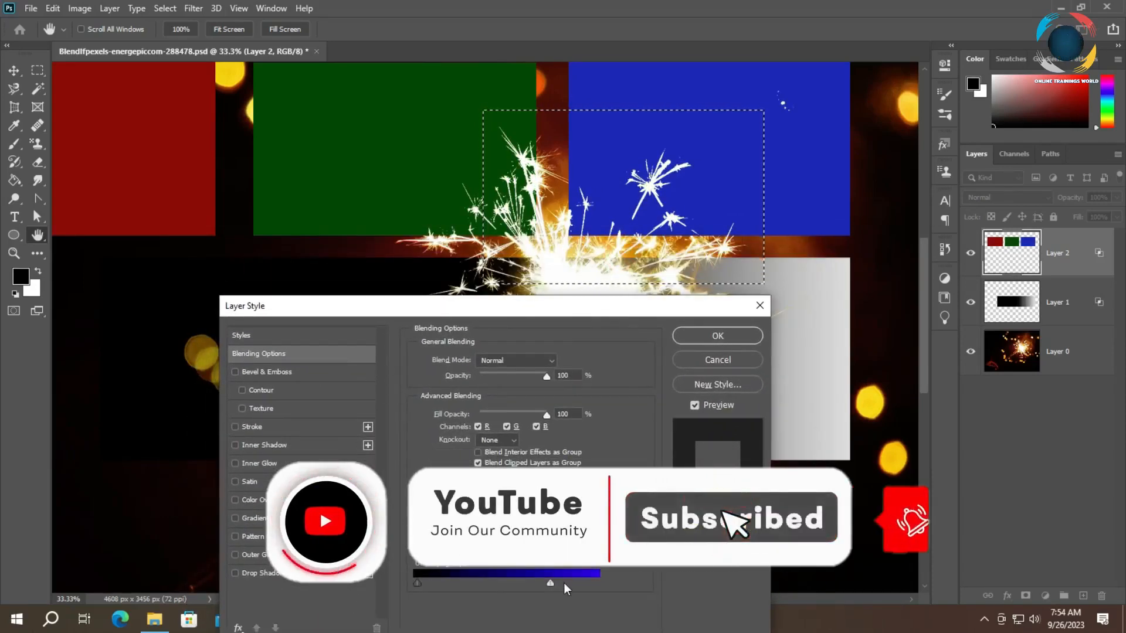
pyautogui.moveTo(550, 583); pyautogui.dragTo(453, 579)
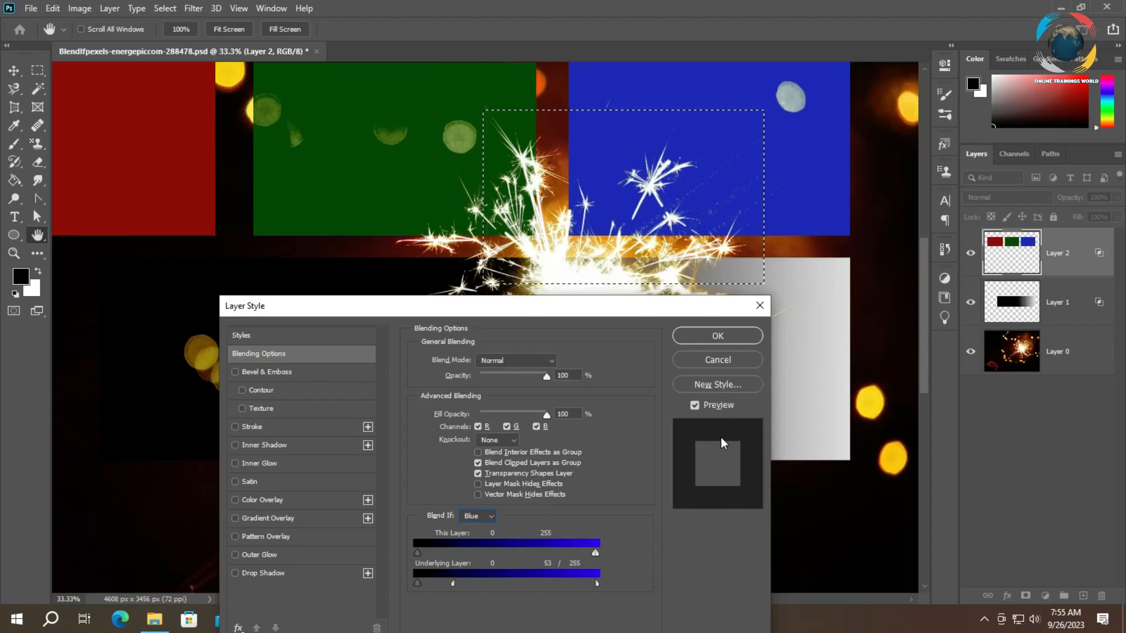
pyautogui.click(731, 339)
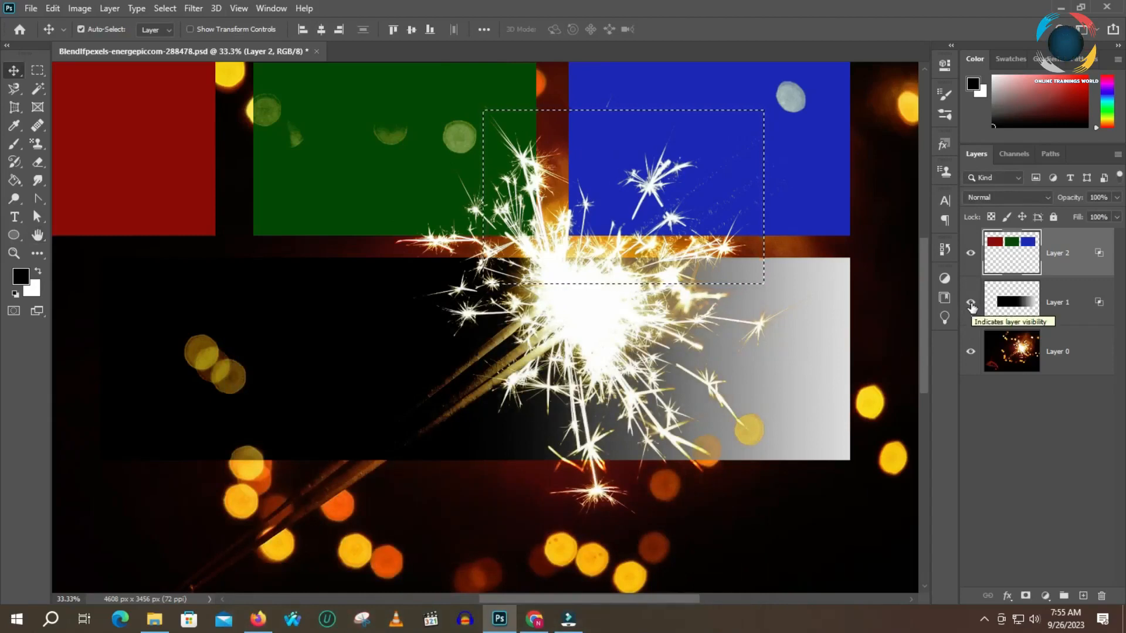
# - Toggle the visibility of Layer 1 and Layer 2 to compare the blended layers with the sparkler photo
pyautogui.click(971, 304)
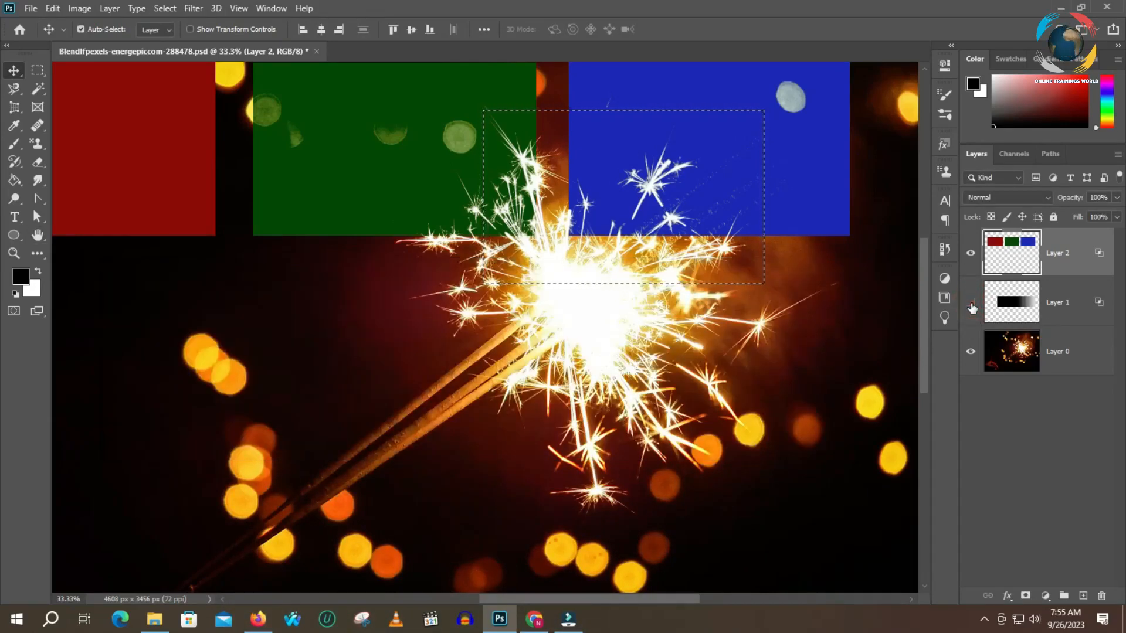
pyautogui.click(970, 303)
pyautogui.click(971, 253)
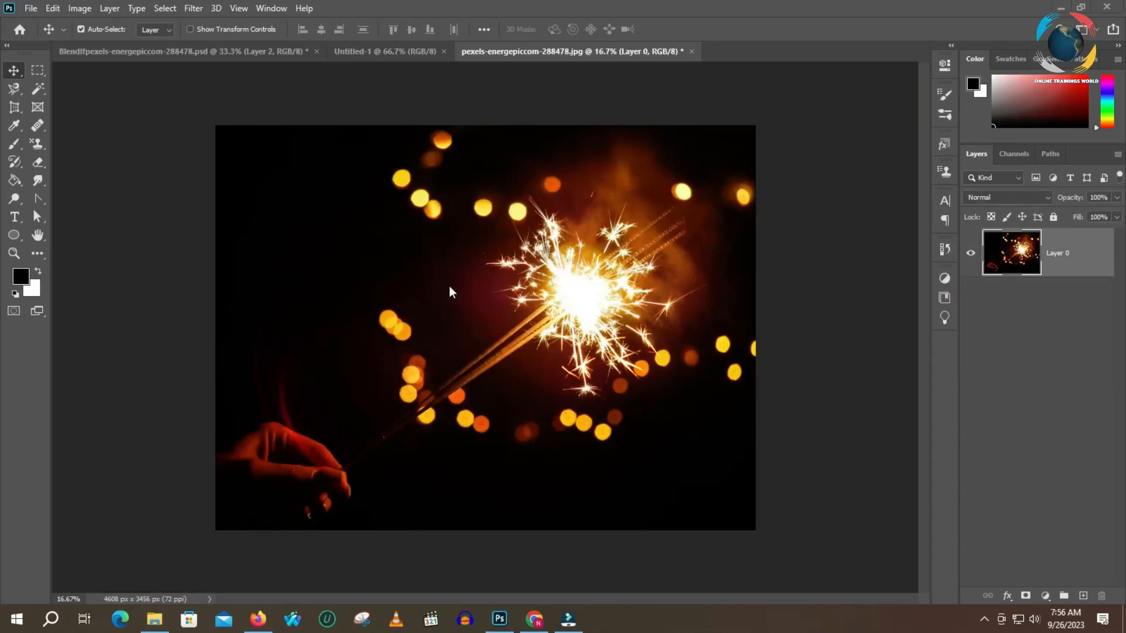
# - Add a new layer in pexels-energepiccom-288478.jpg and write the text "OnlineTrainingsWorld" beside the sparkler
pyautogui.click(1082, 595)
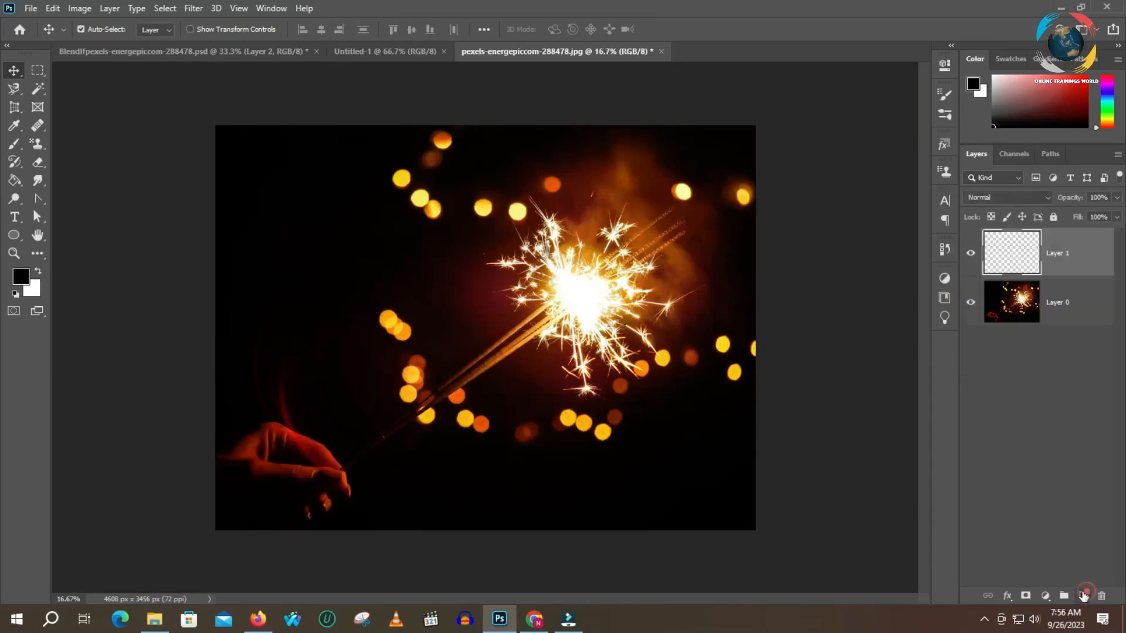
pyautogui.click(15, 217)
pyautogui.click(359, 291)
# - Try green 27e95f as the text colour
pyautogui.click(563, 29)
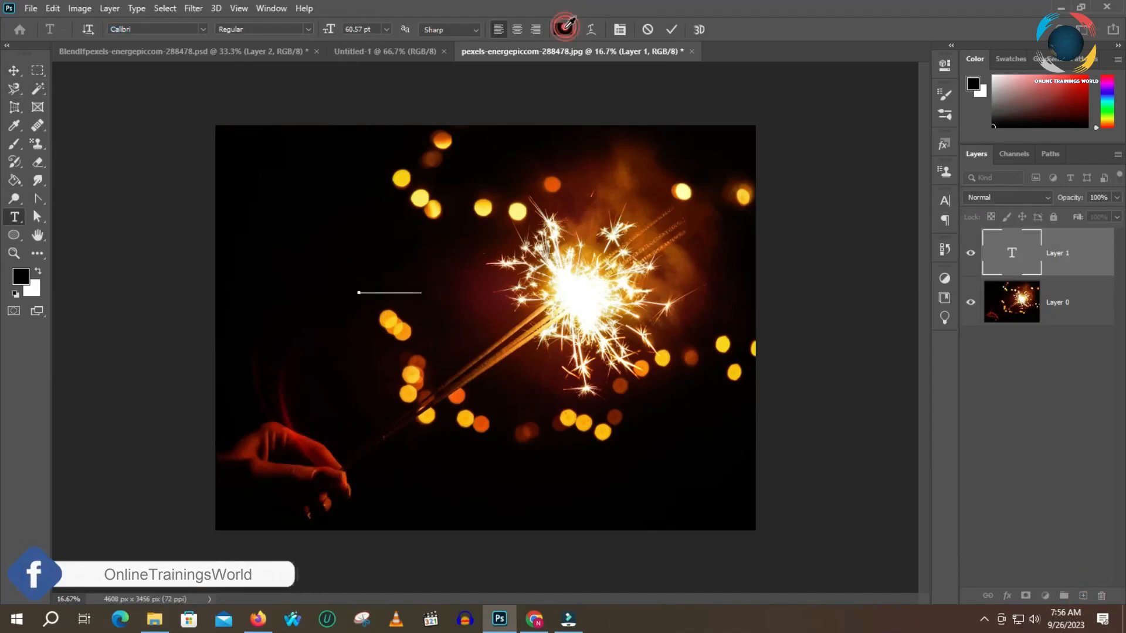
pyautogui.click(531, 146)
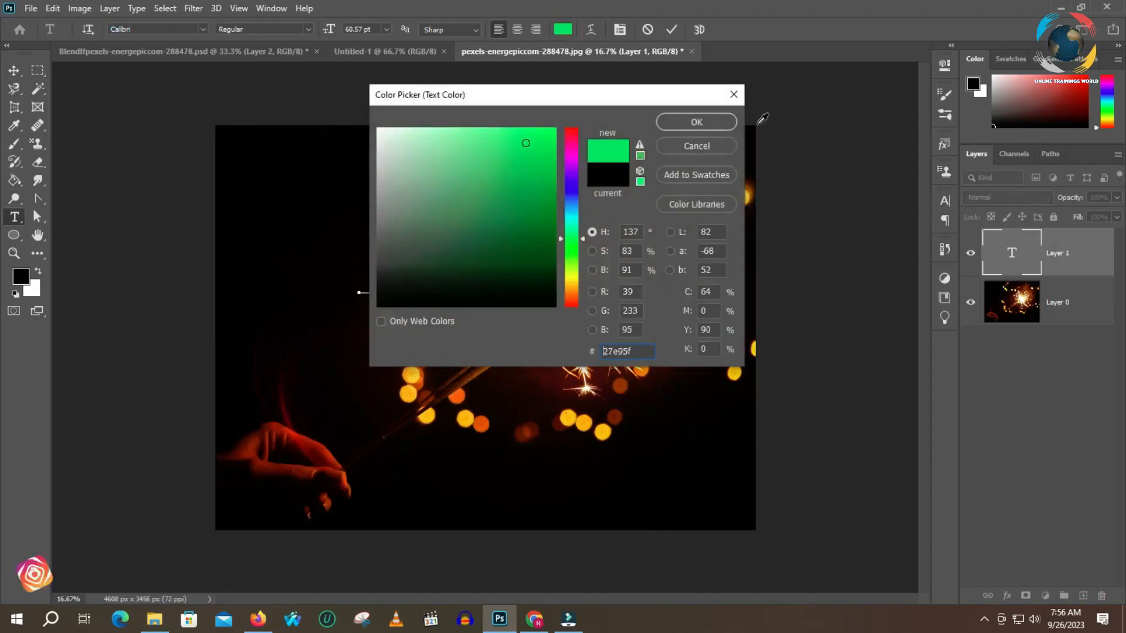
pyautogui.click(696, 122)
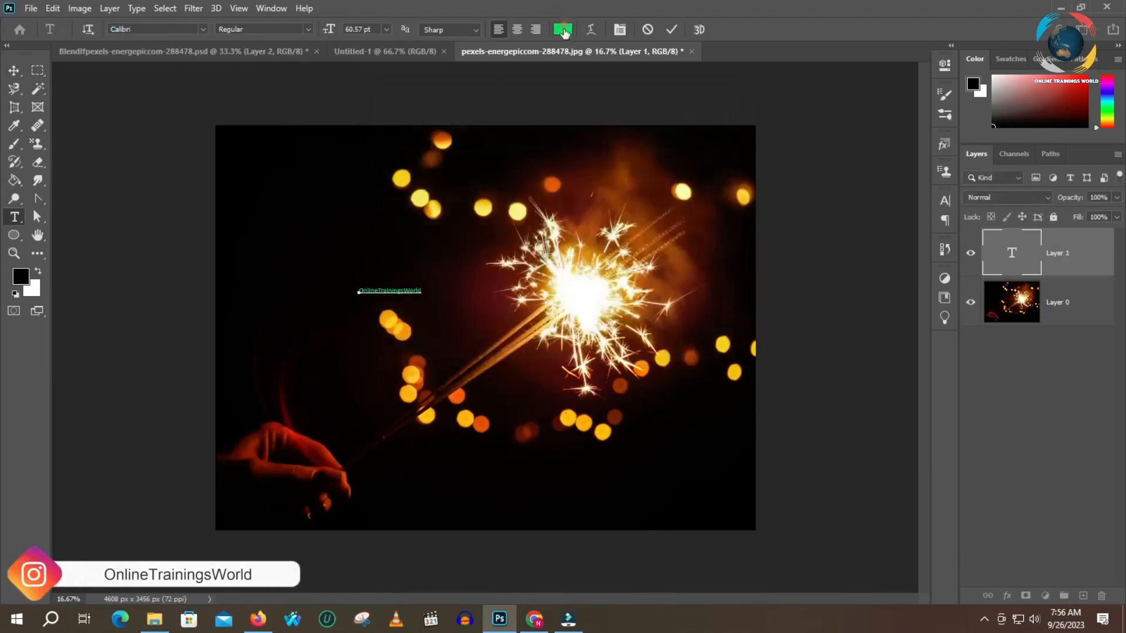
# - Set the colour of the OnlineTrainingsWorld text to near-white fdfdfd
pyautogui.click(563, 29)
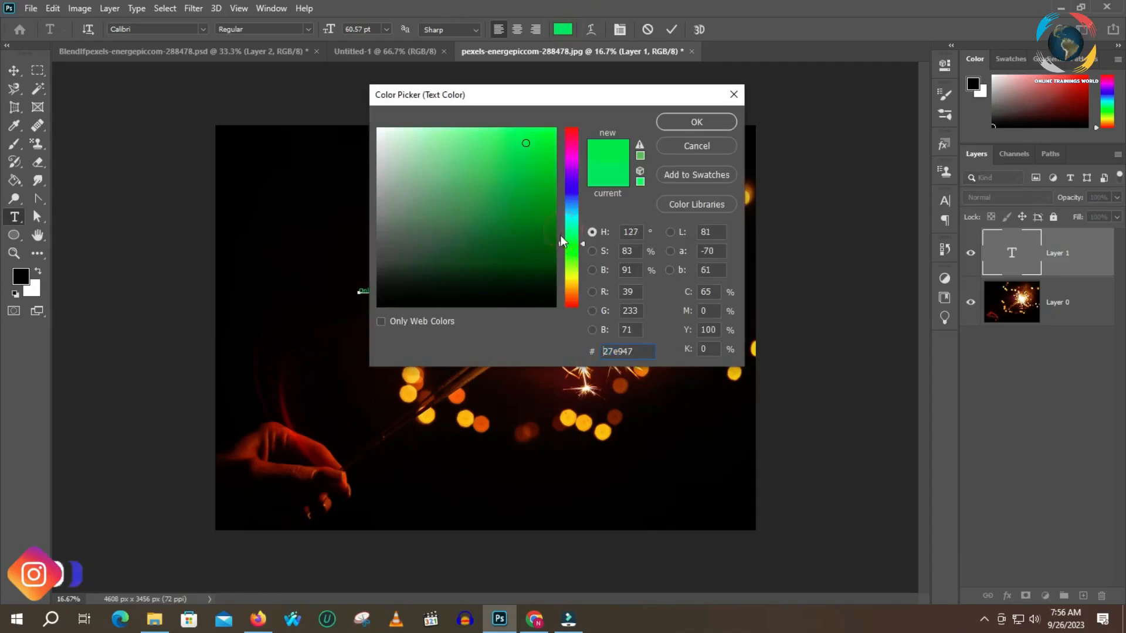
pyautogui.moveTo(561, 249); pyautogui.dragTo(561, 275)
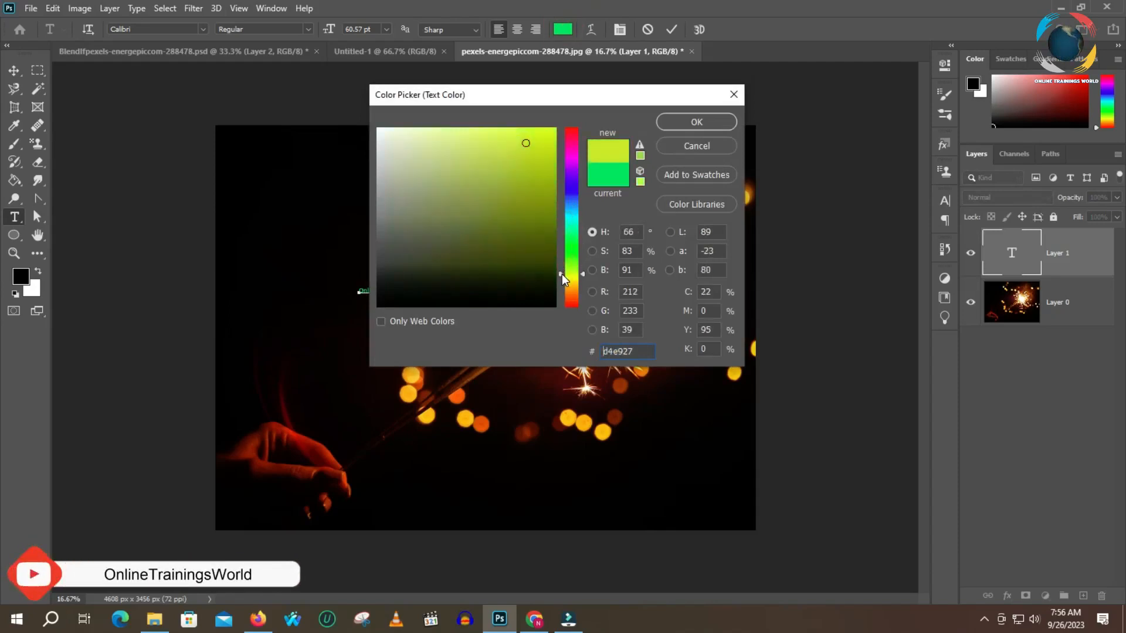
pyautogui.click(380, 131)
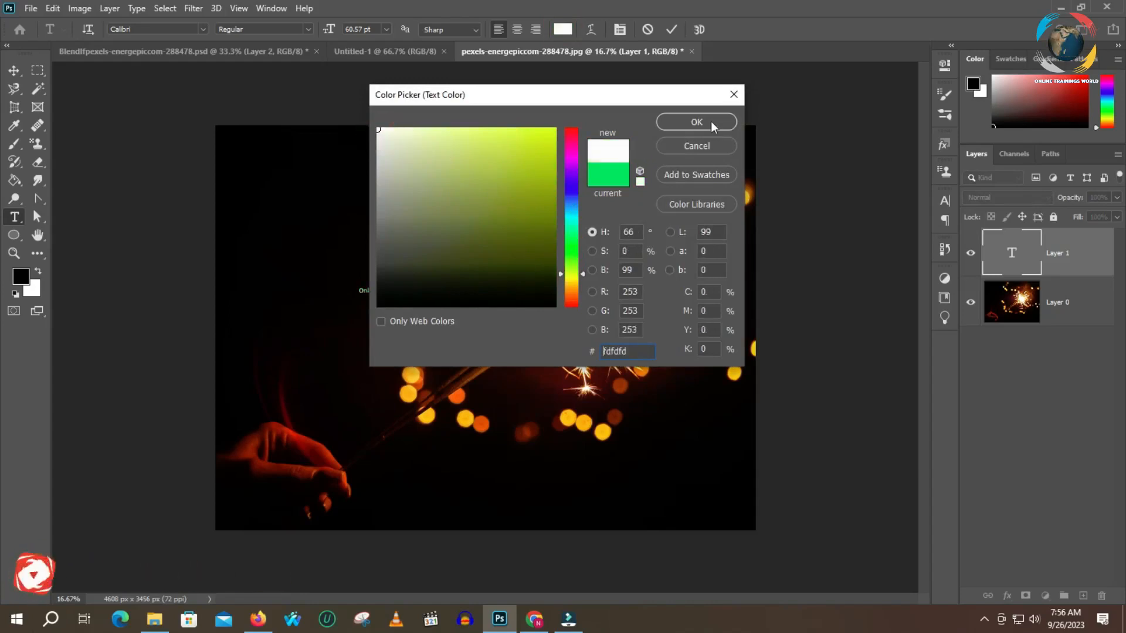
pyautogui.click(709, 120)
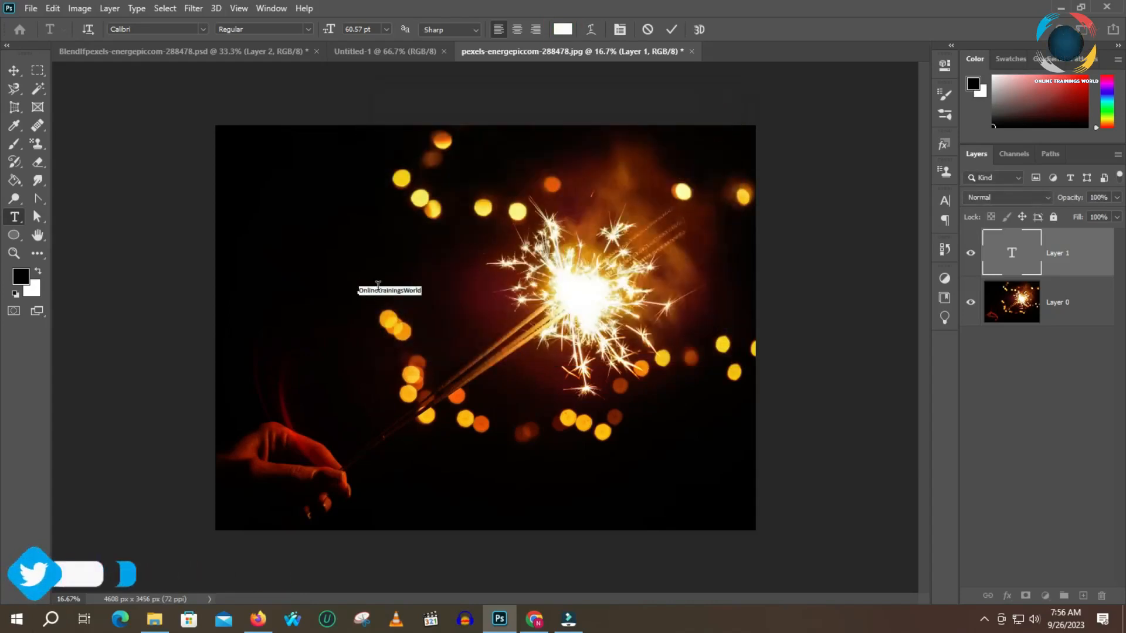
# - Set the text size to 260.57 pt and move the text just above the sparkler
pyautogui.click(385, 29)
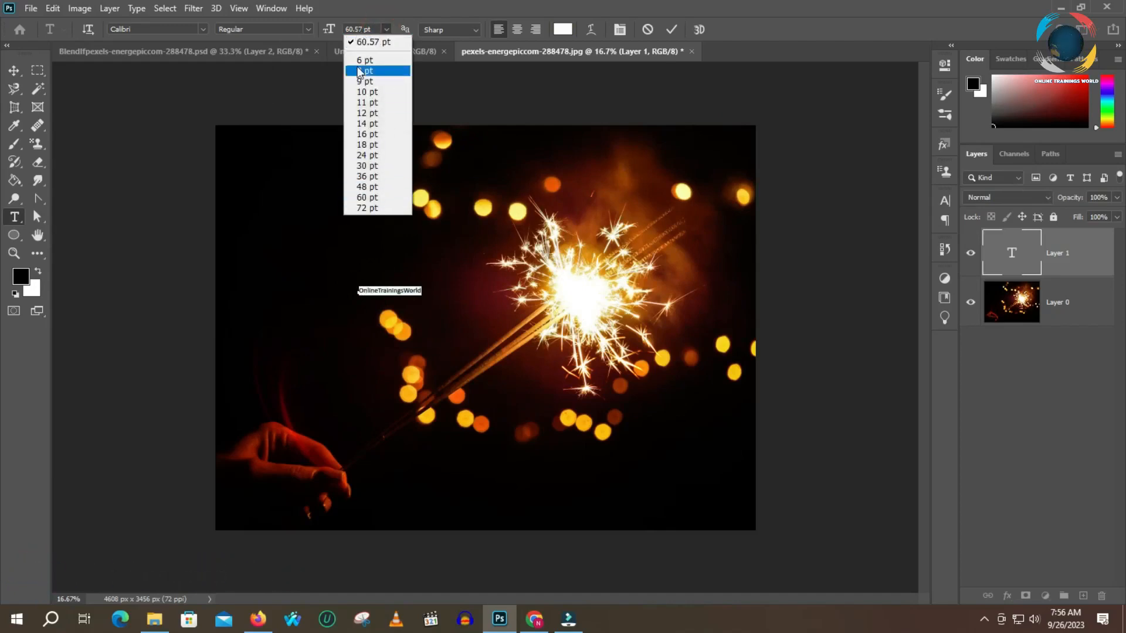
pyautogui.click(346, 28)
pyautogui.write('2')
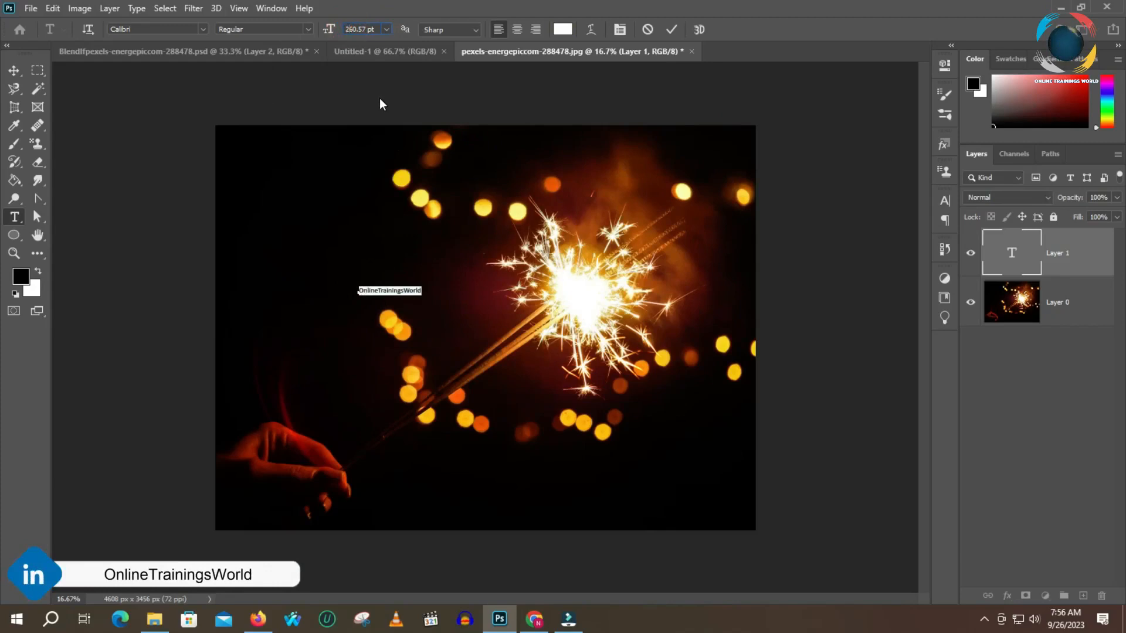
pyautogui.press('Return')
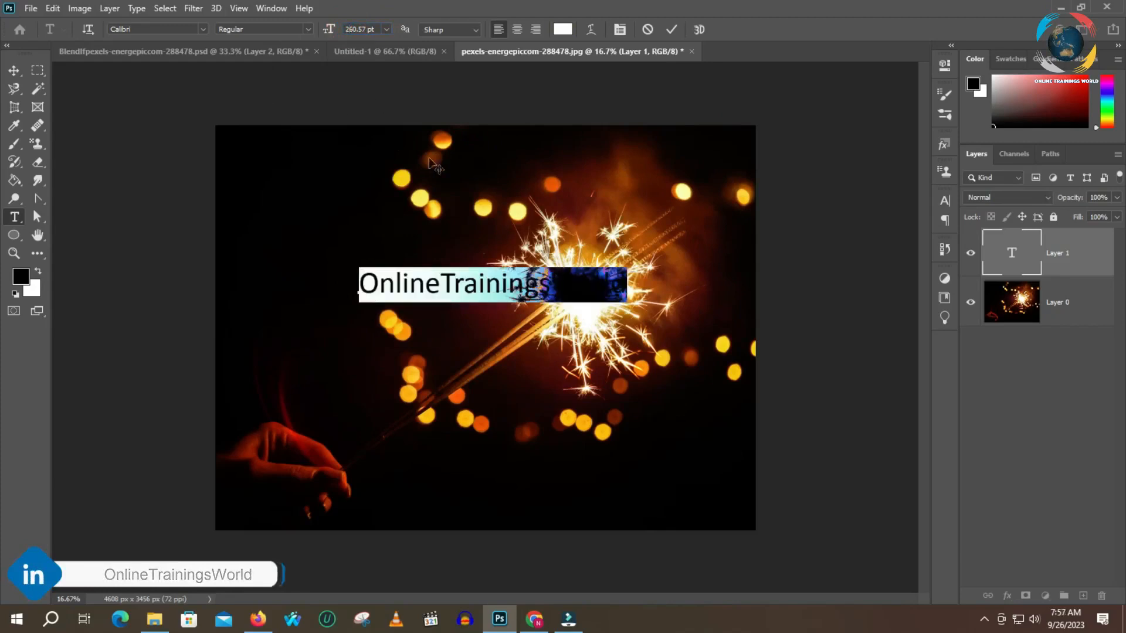
pyautogui.moveTo(399, 243); pyautogui.dragTo(399, 244)
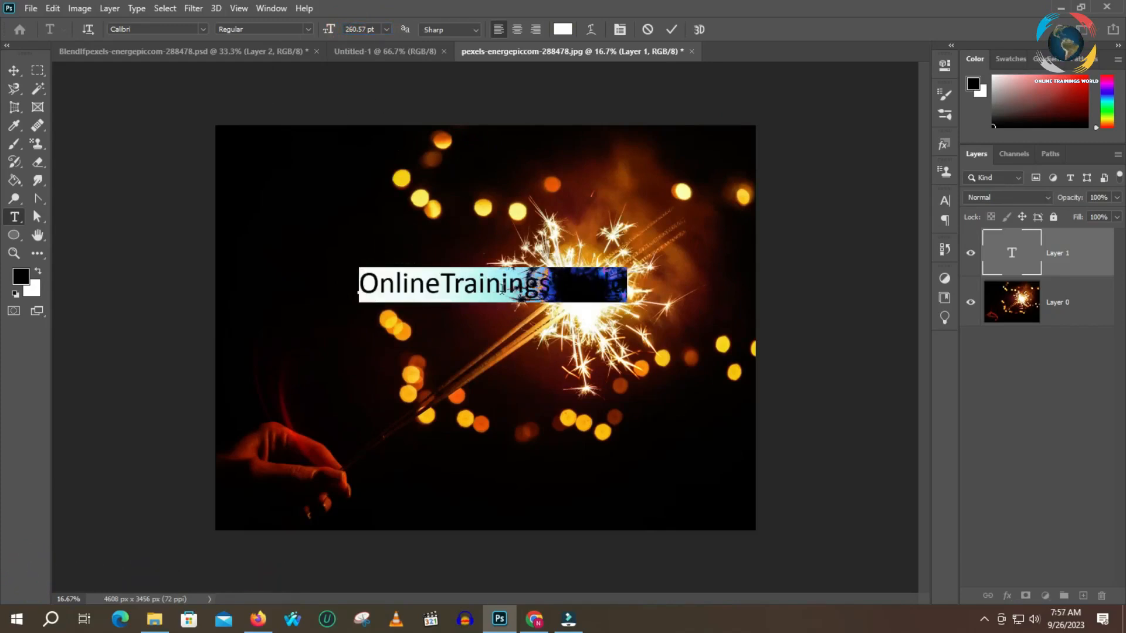
pyautogui.click(14, 75)
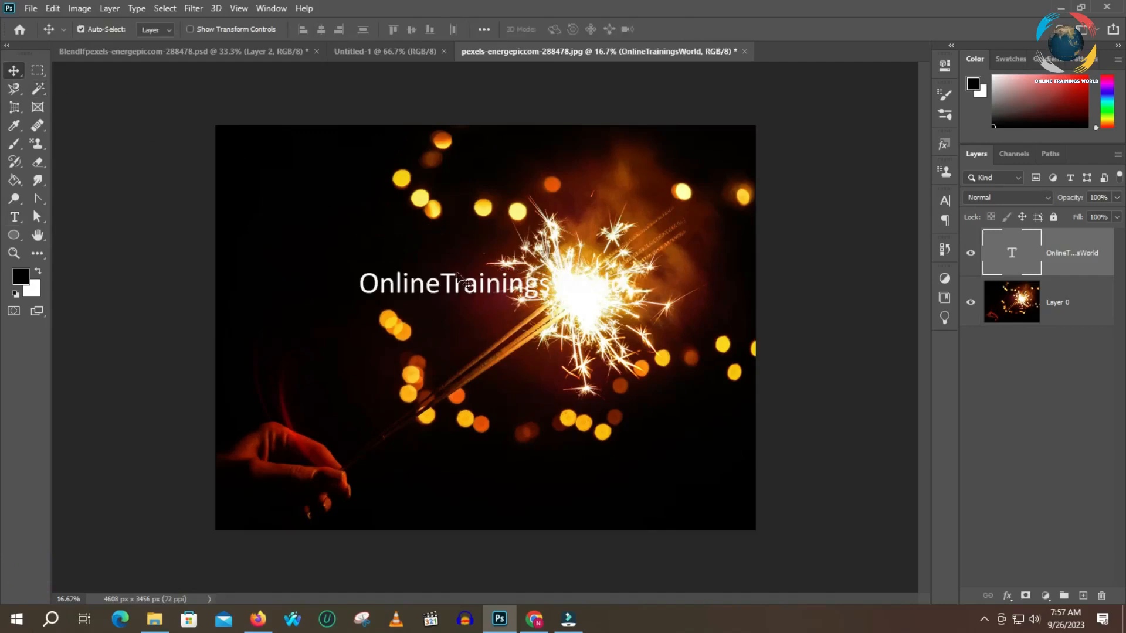
pyautogui.moveTo(483, 298); pyautogui.dragTo(511, 193)
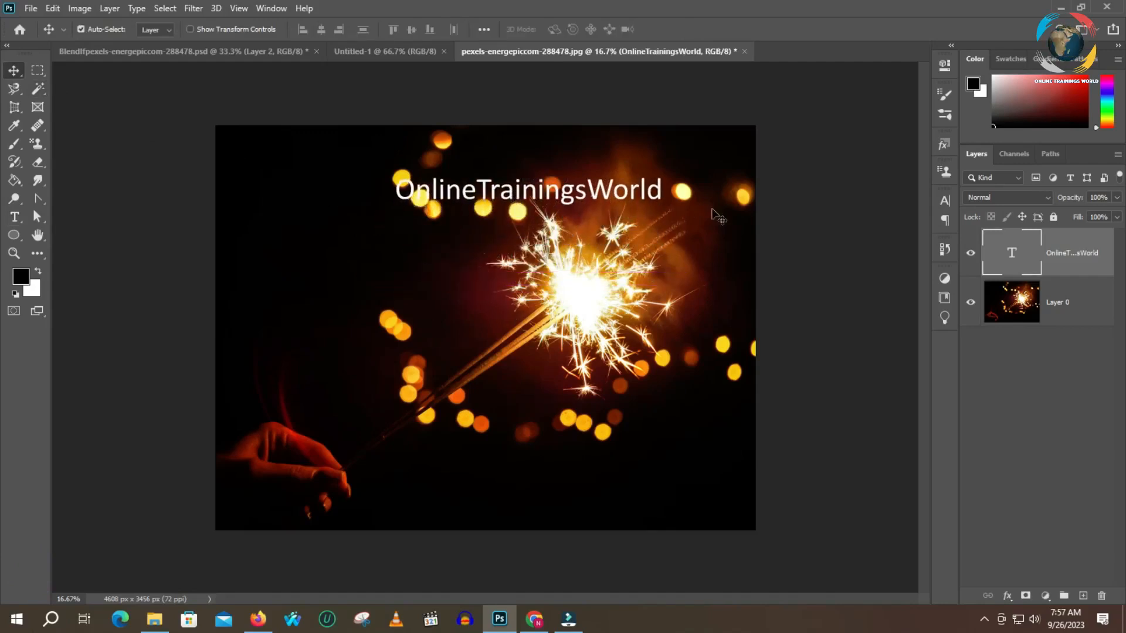
# - Split the text layer's Gray white limit of Underlying Layer to about 210 / 255 and move the text over the sparkler's bright centre
pyautogui.click(1007, 596)
pyautogui.click(1043, 458)
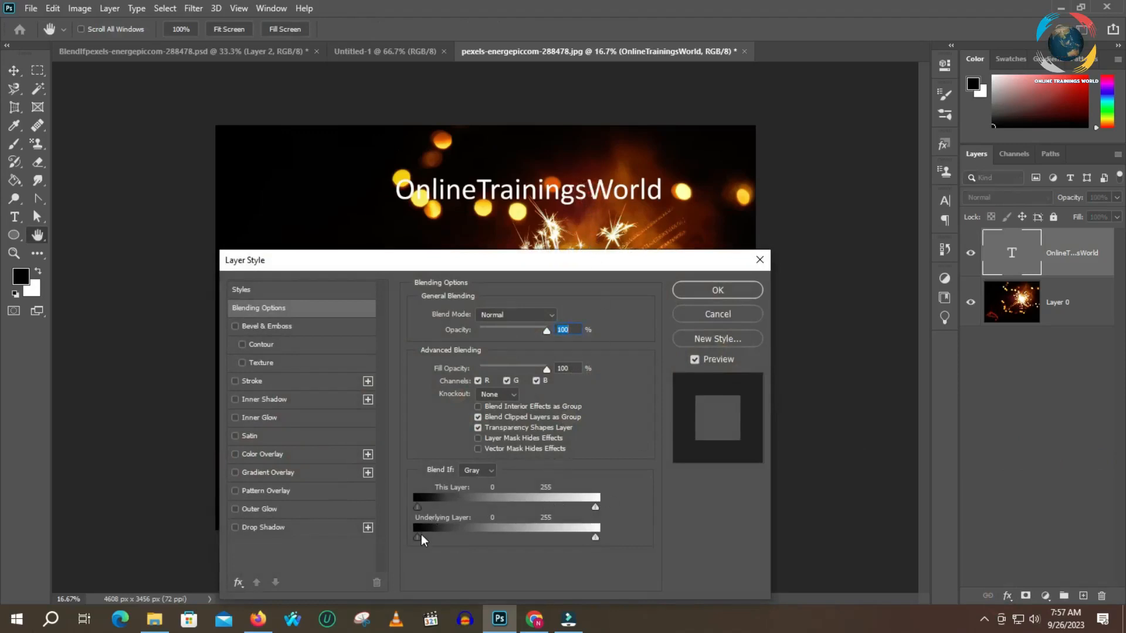
pyautogui.moveTo(594, 538); pyautogui.dragTo(560, 545)
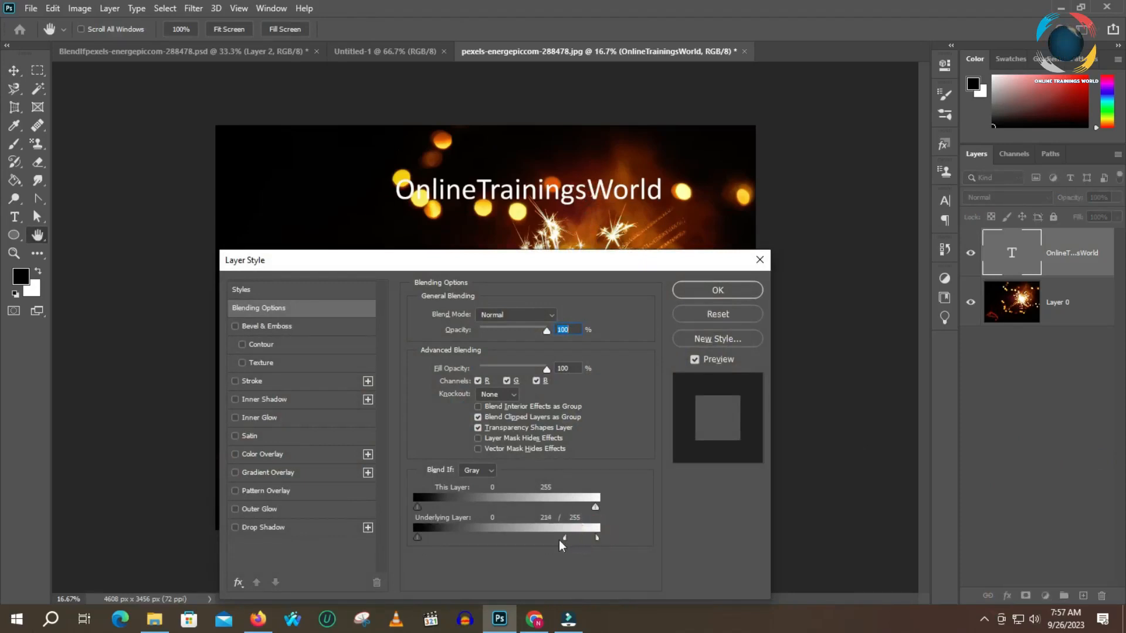
pyautogui.moveTo(645, 268); pyautogui.dragTo(619, 446)
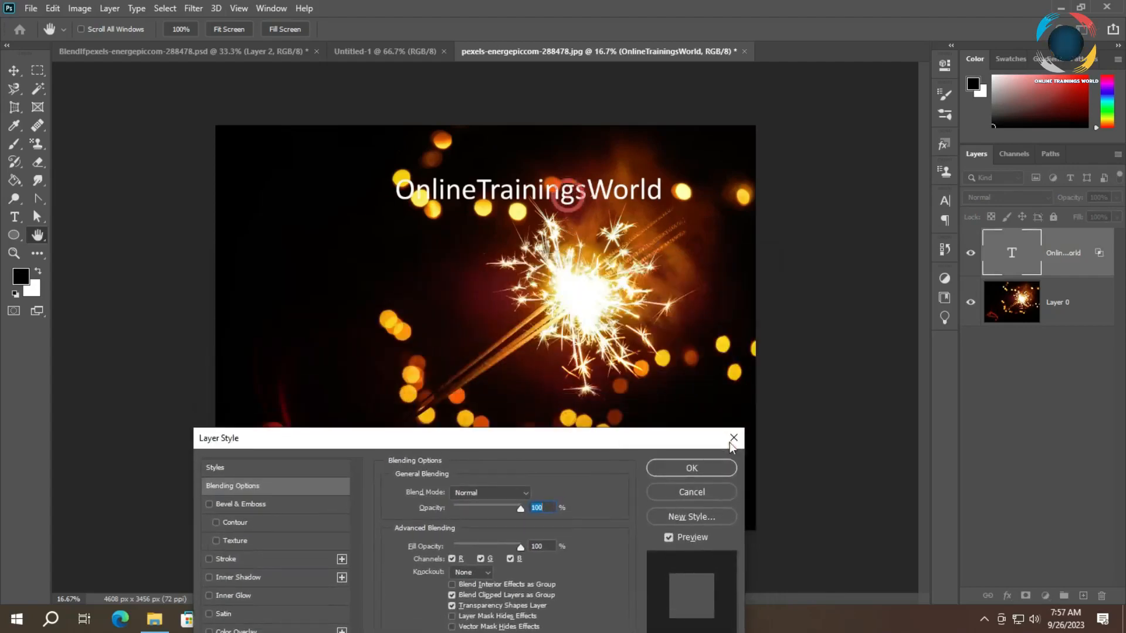
pyautogui.click(700, 466)
pyautogui.moveTo(566, 204); pyautogui.dragTo(583, 294)
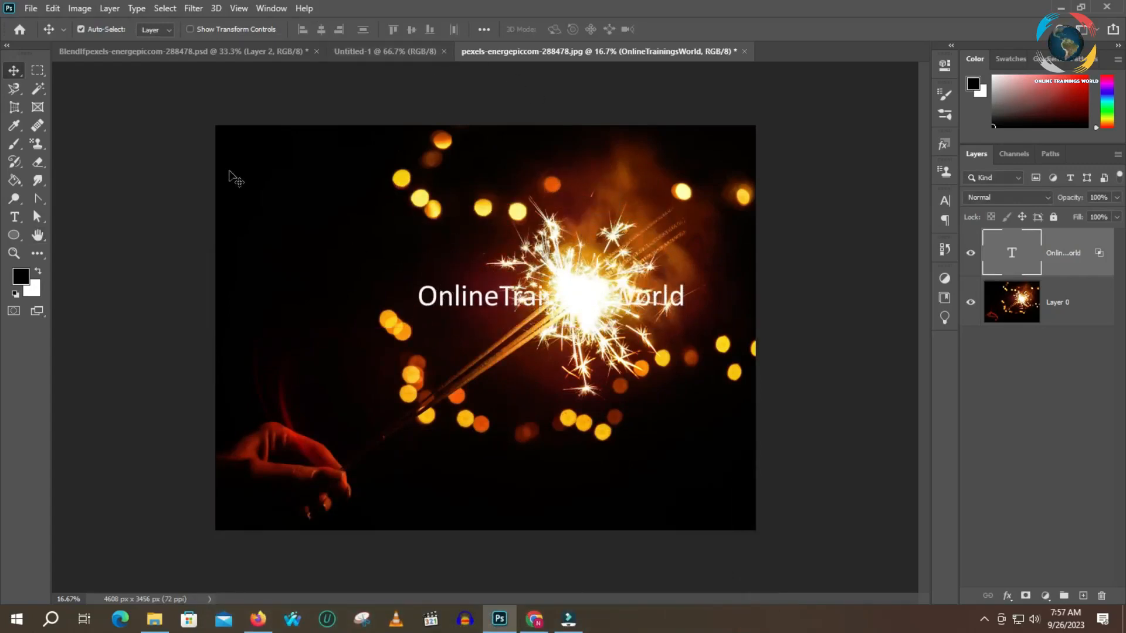
# - Recolour the whole OnlineTrainingsWorld text purple and commit the text edit
pyautogui.click(14, 215)
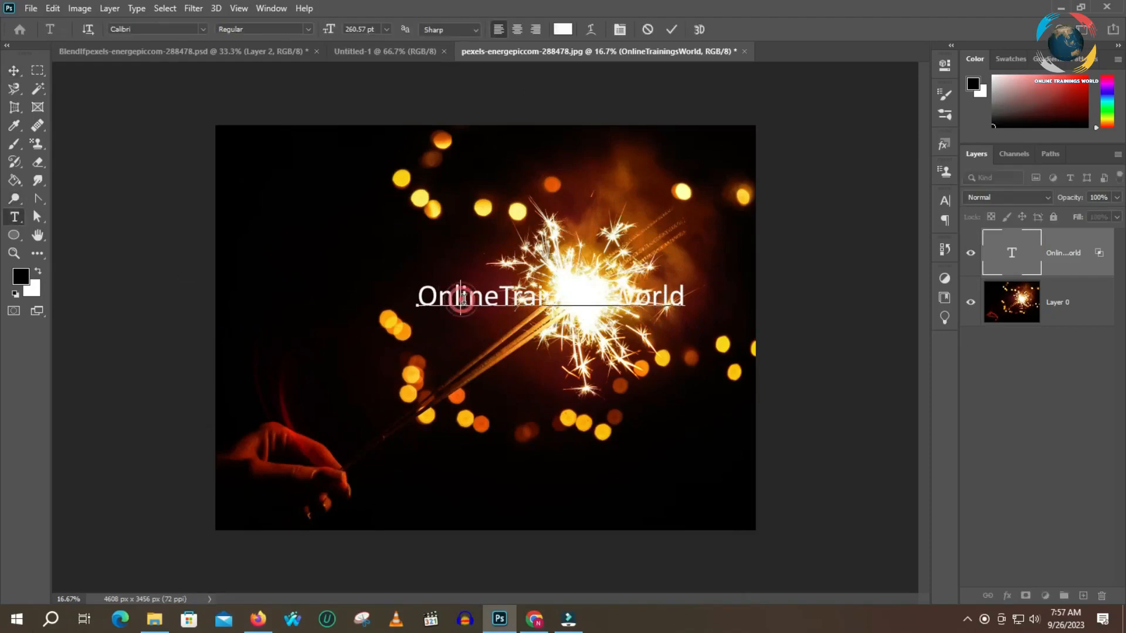
pyautogui.doubleClick(466, 300)
pyautogui.click(562, 30)
pyautogui.moveTo(536, 160)
pyautogui.mouseDown()
pyautogui.moveTo(521, 260)
pyautogui.moveTo(520, 250)
pyautogui.mouseUp()
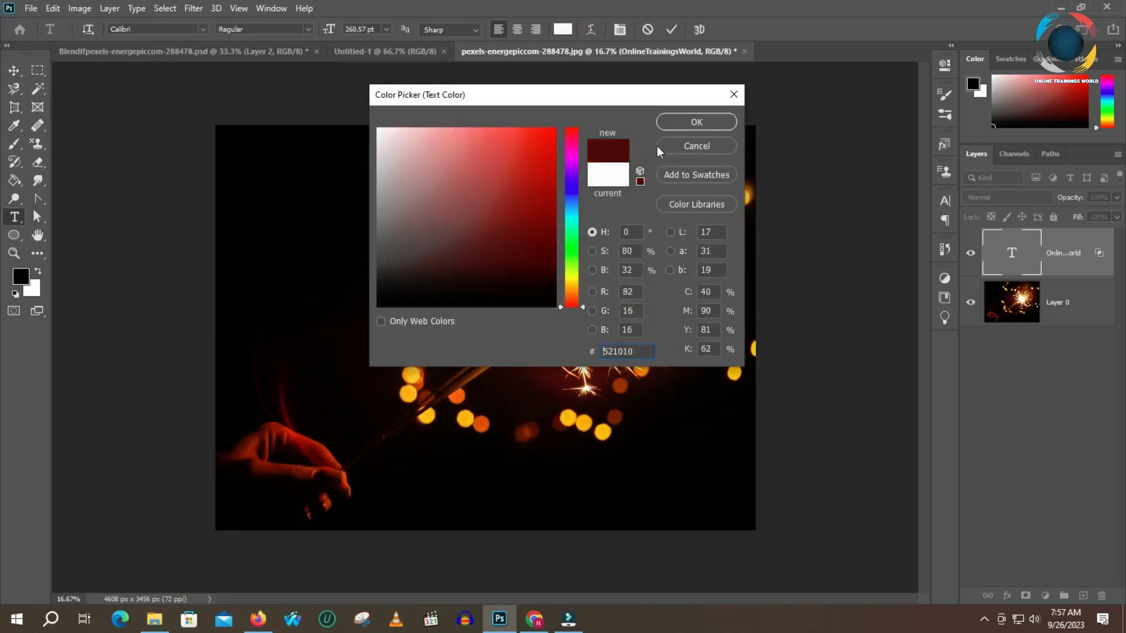
pyautogui.click(572, 162)
pyautogui.moveTo(518, 248); pyautogui.dragTo(528, 181)
pyautogui.click(697, 122)
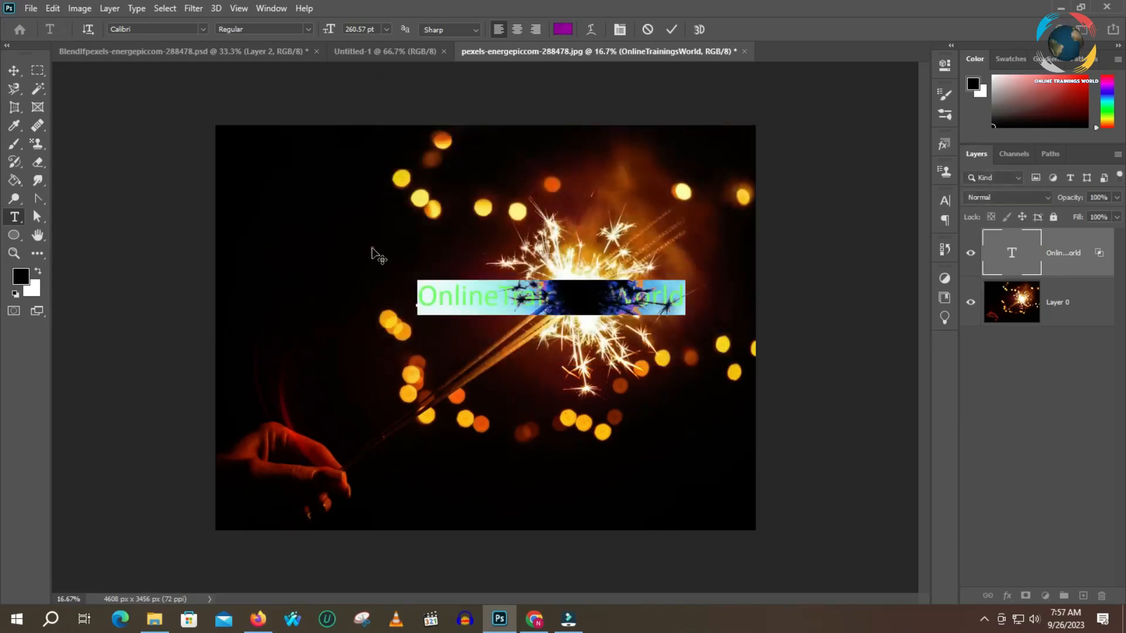
pyautogui.click(673, 29)
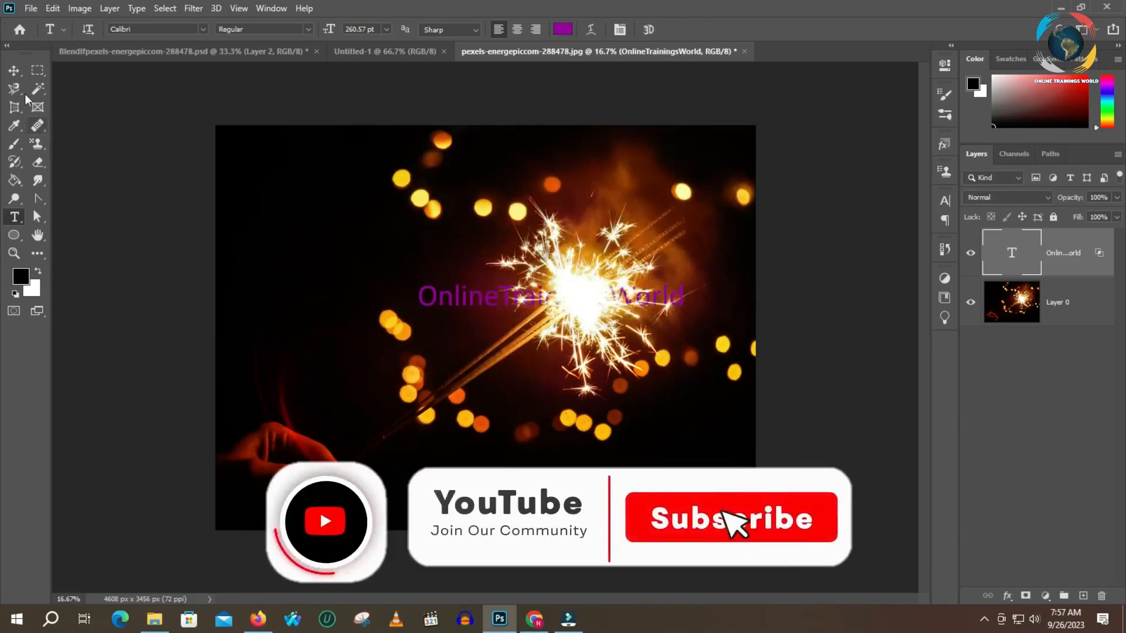
# - Move the purple text up across the sparkler's upper sparks to test how they show through it
pyautogui.click(14, 70)
pyautogui.moveTo(485, 296); pyautogui.dragTo(488, 227)
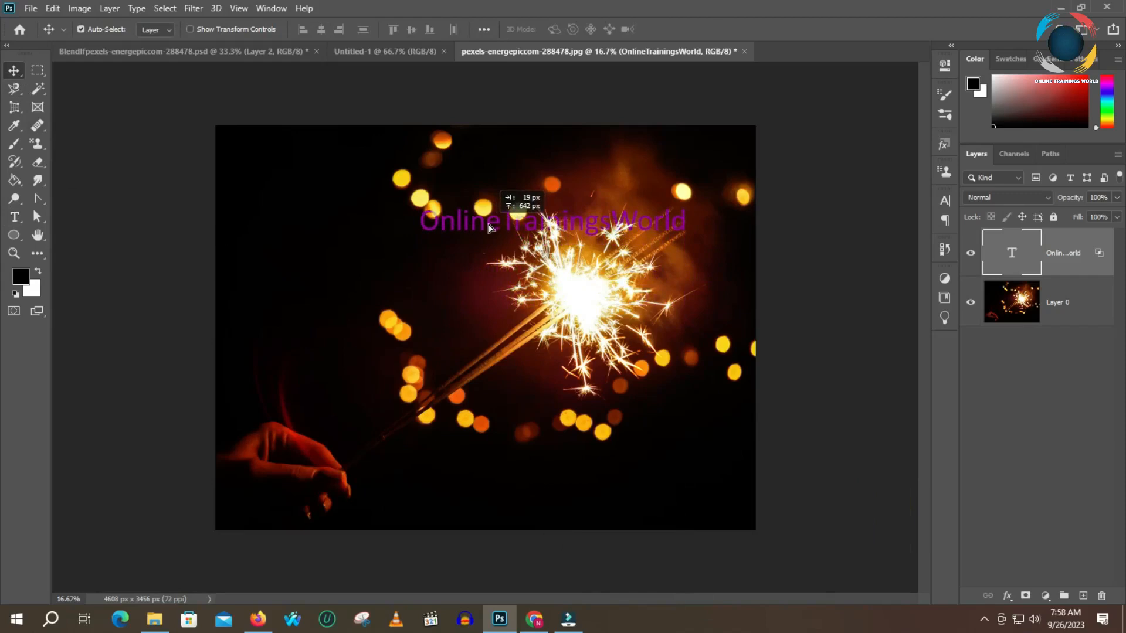
pyautogui.moveTo(489, 227); pyautogui.dragTo(476, 243)
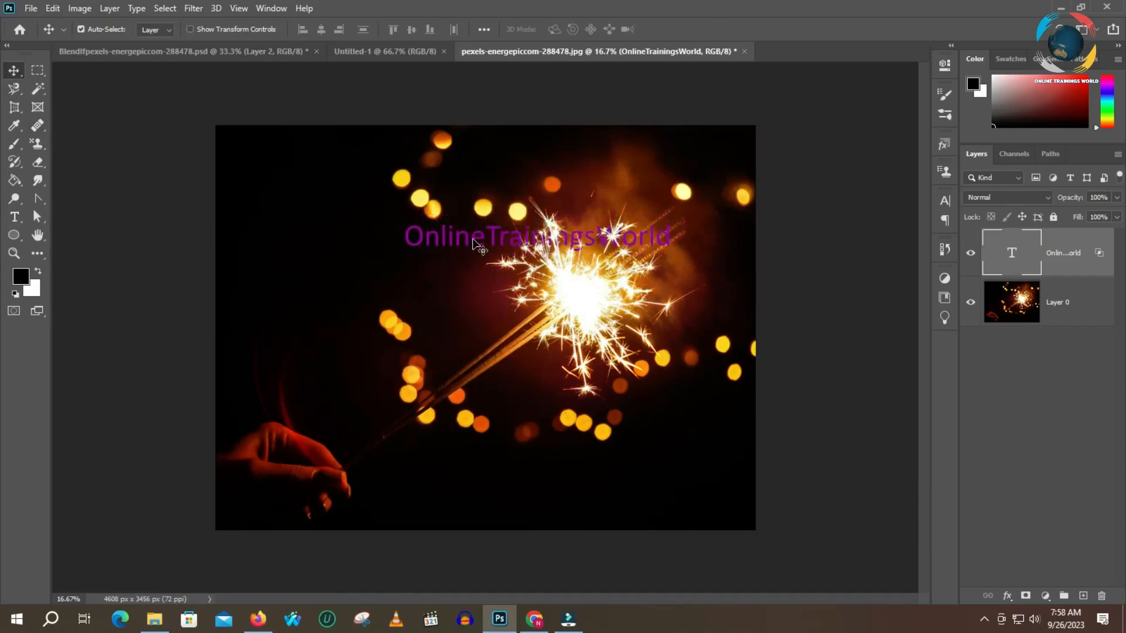